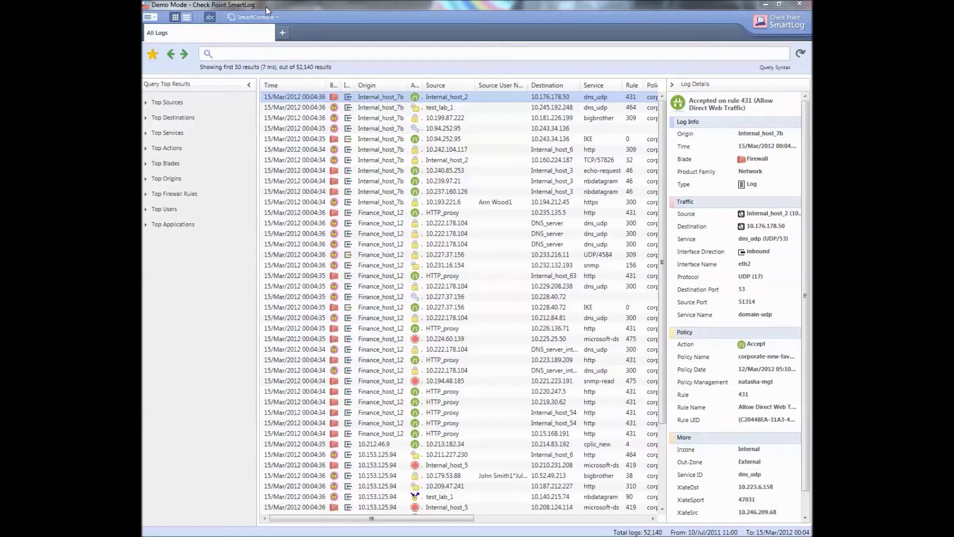
Step: Open the Query Syntax help window and reposition it beside the logs
left_click(775, 68)
left_click_drag(531, 96, 532, 91)
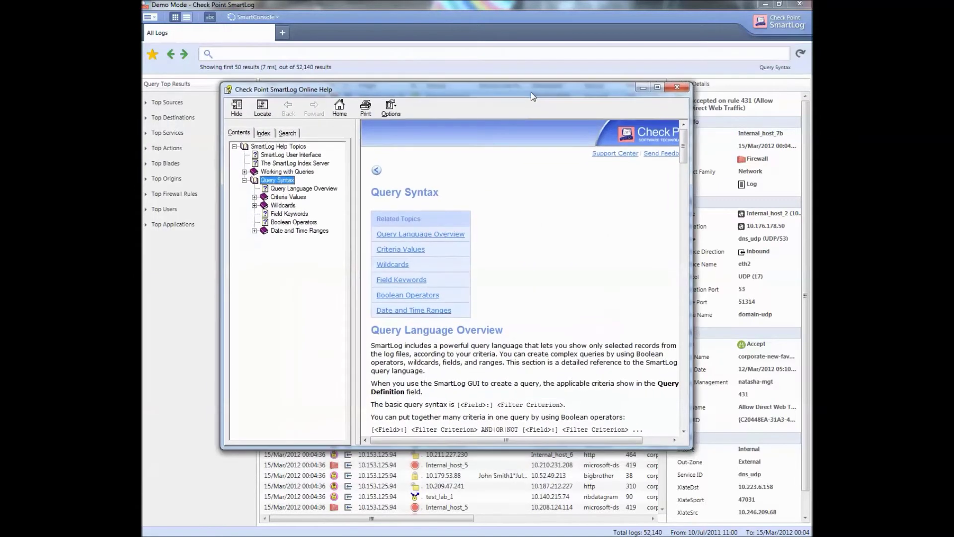
left_click_drag(685, 162, 684, 201)
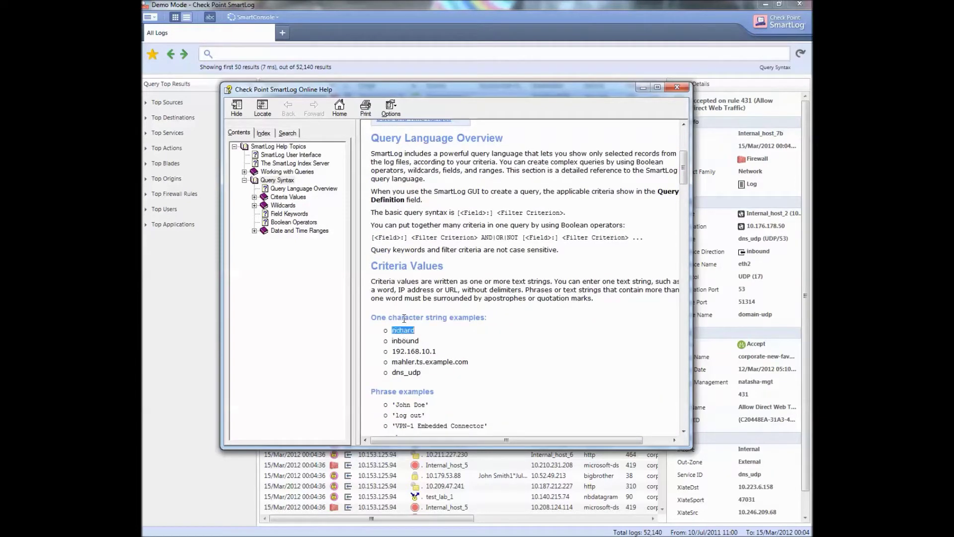
Step: Search the logs for 'richard'
left_click(318, 53)
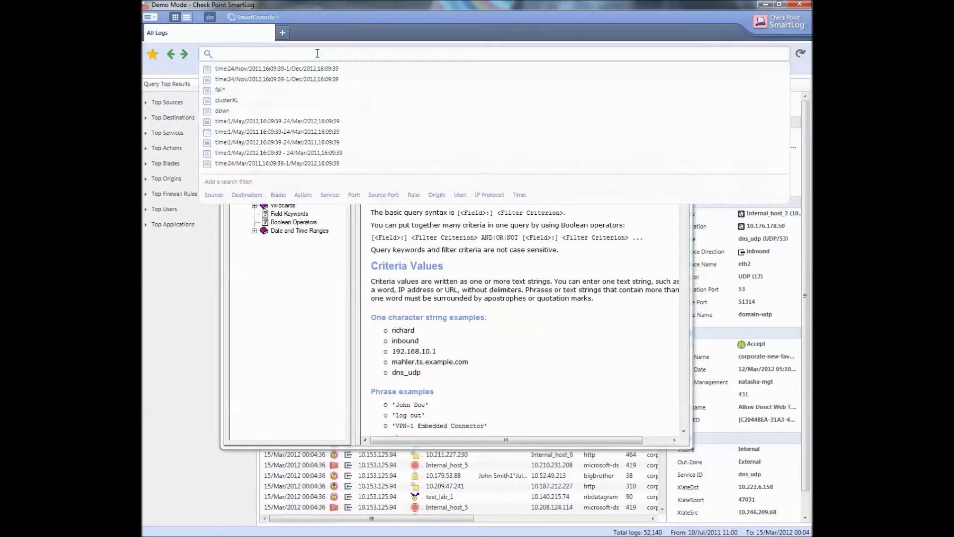
type("richard")
key("Return")
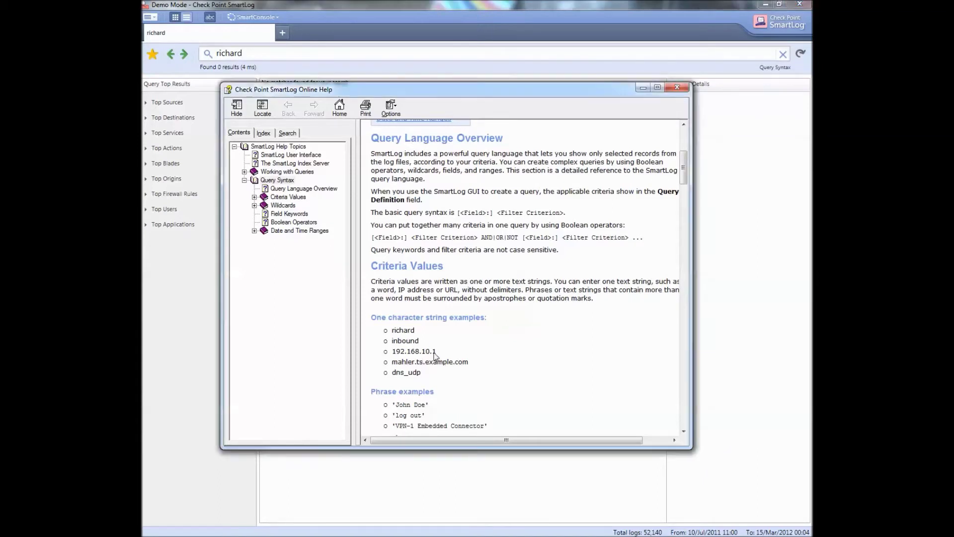
Step: Copy the example address 192.168.10.1 from the help and search for it, getting 0 results
left_click_drag(436, 352, 393, 352)
right_click(405, 361)
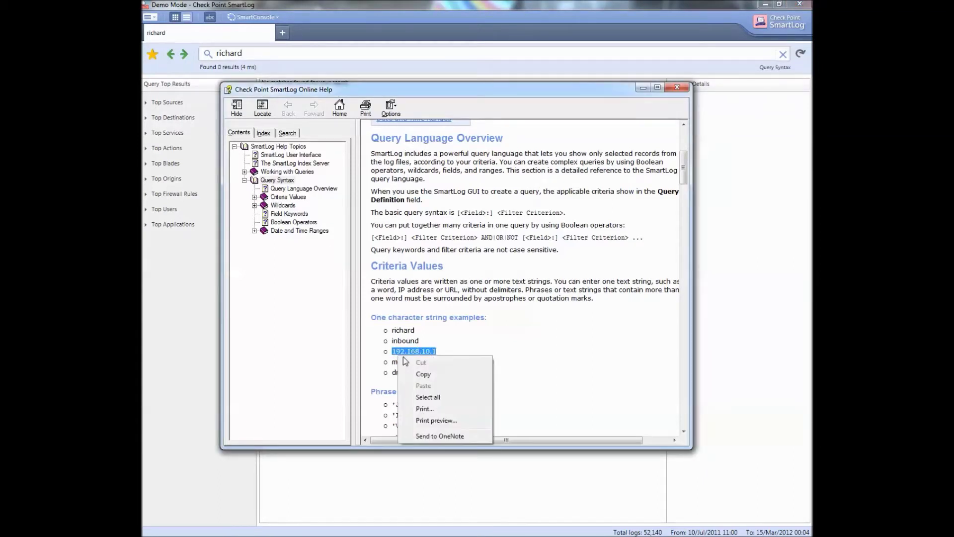
left_click(423, 374)
left_click(200, 53)
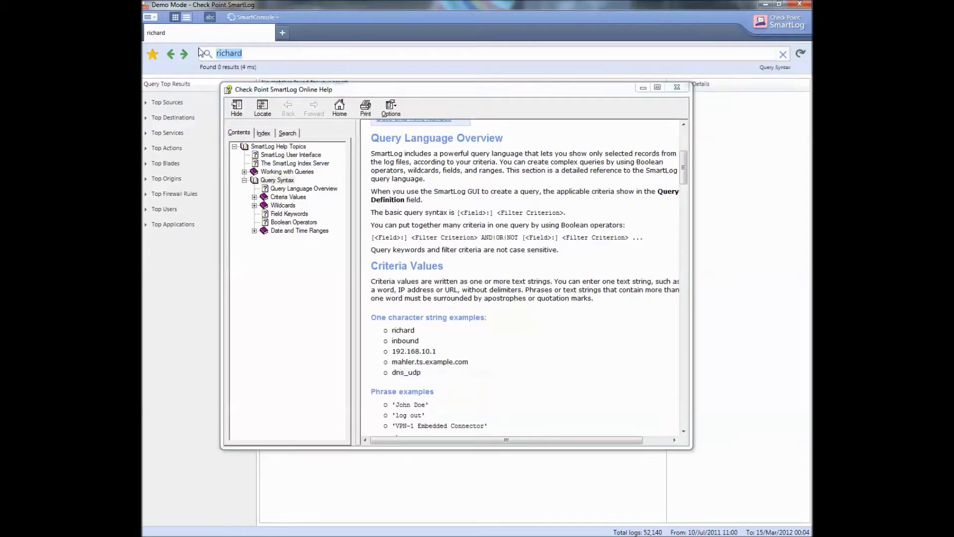
key("ctrl+v")
key("Return")
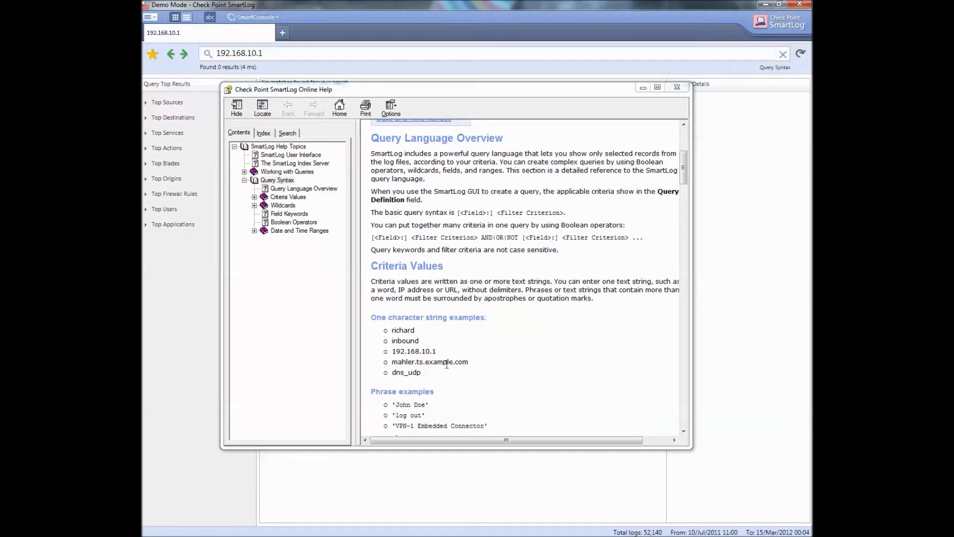
left_click_drag(685, 177, 676, 385)
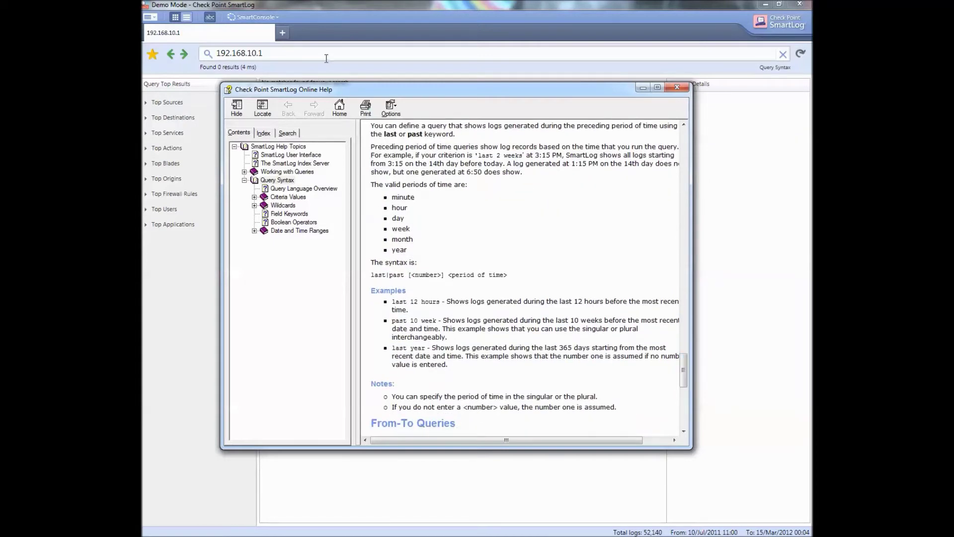
left_click(325, 58)
Step: Replace the query with 'last 12 hours' and run it
left_click_drag(326, 58, 183, 53)
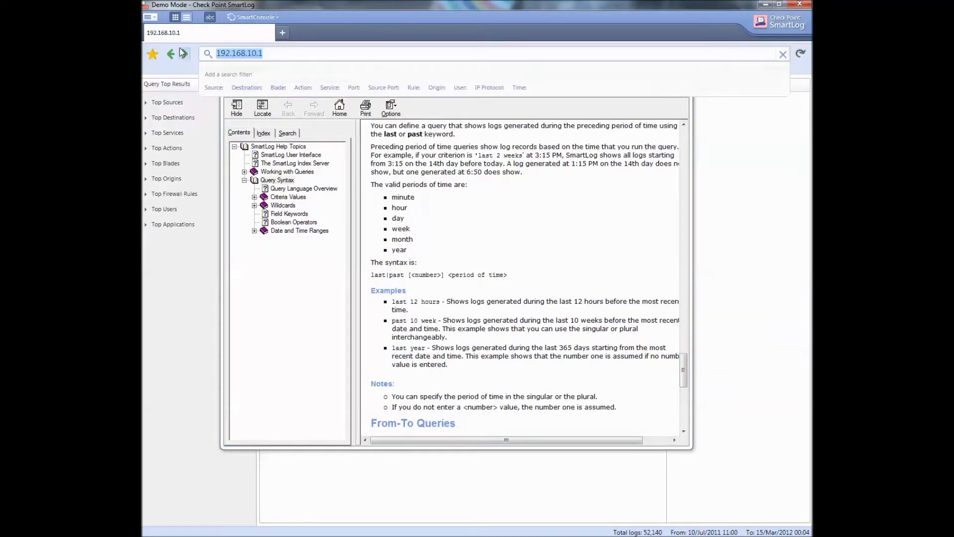
type("last ")
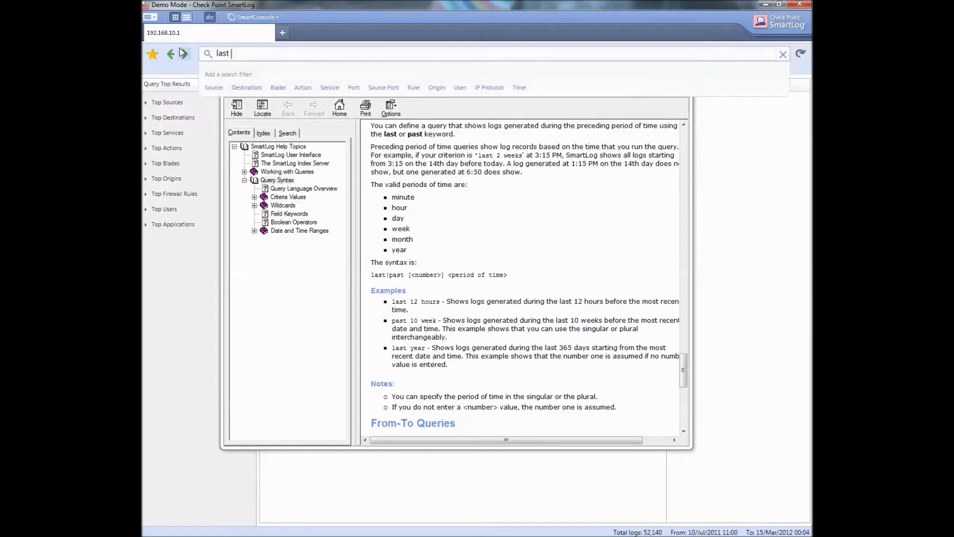
type("12 hours")
key("Return")
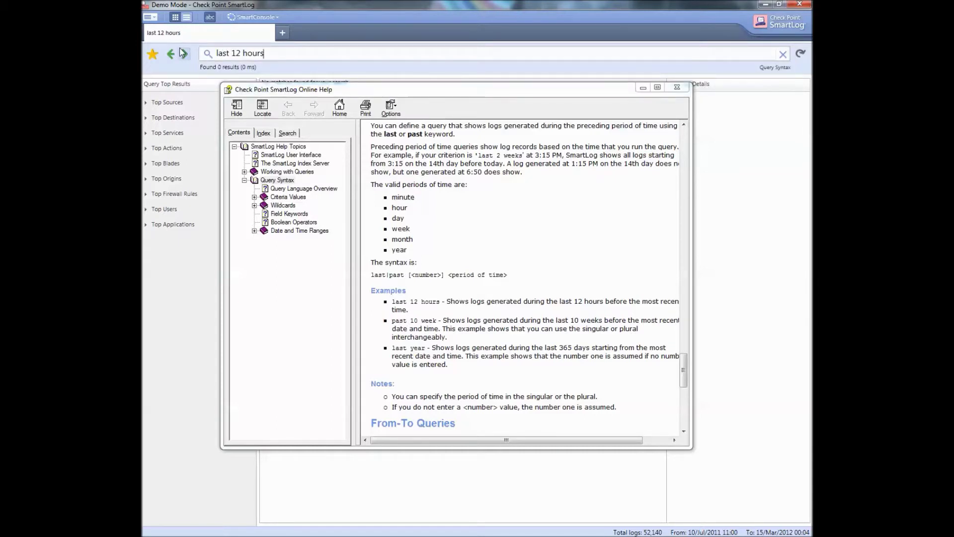
Step: Rerun the saved 24/Nov/2011 16:09:39 – 1/Dec/2012 16:09:39 time-range query from search history
key("BackSpace")
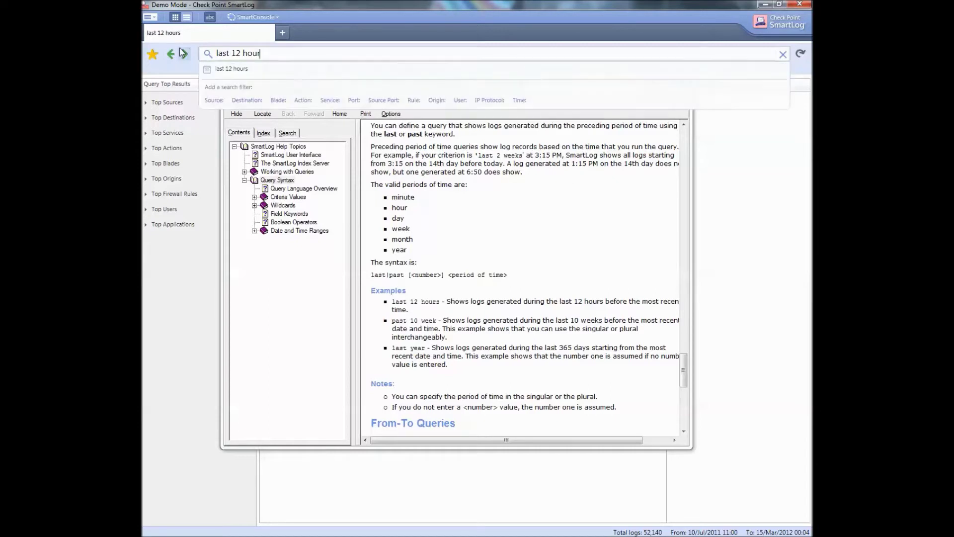
key("BackSpace")
key("BackSpace")
key("BackSpace")
key("BackSpace")
key("BackSpace")
key("BackSpace")
key("BackSpace")
key("BackSpace")
key("BackSpace")
key("BackSpace")
key("BackSpace")
key("BackSpace")
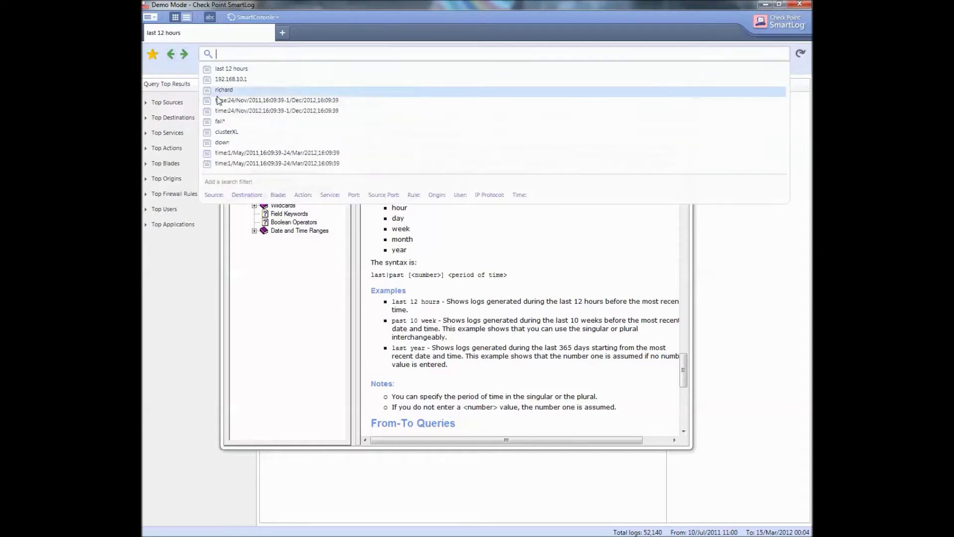
left_click(222, 100)
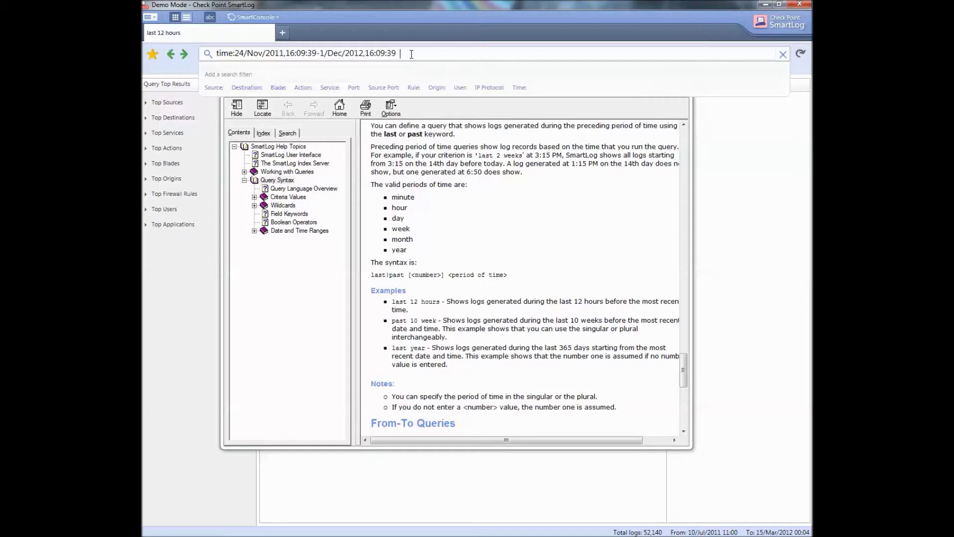
key("Return")
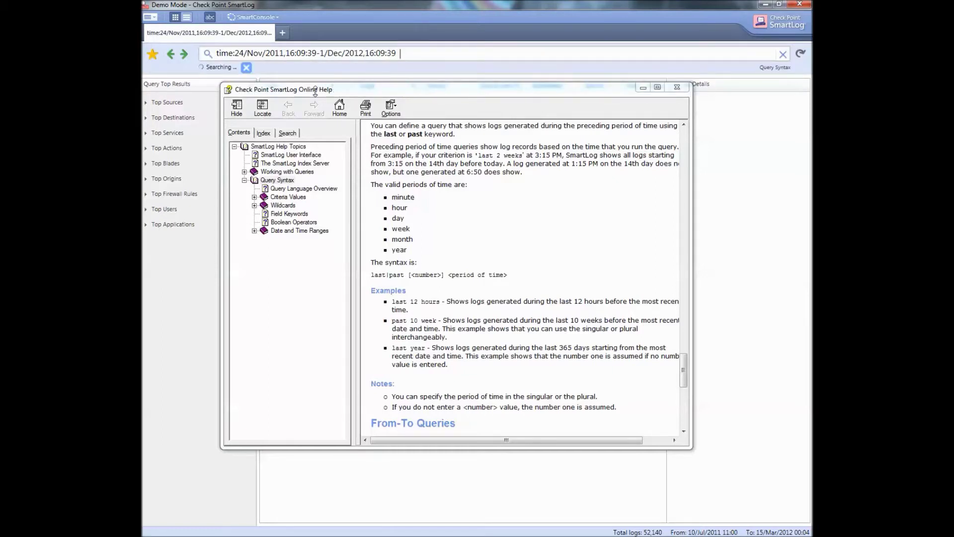
Step: Move the Query Syntax help window aside and minimize it
left_click_drag(316, 93, 321, 131)
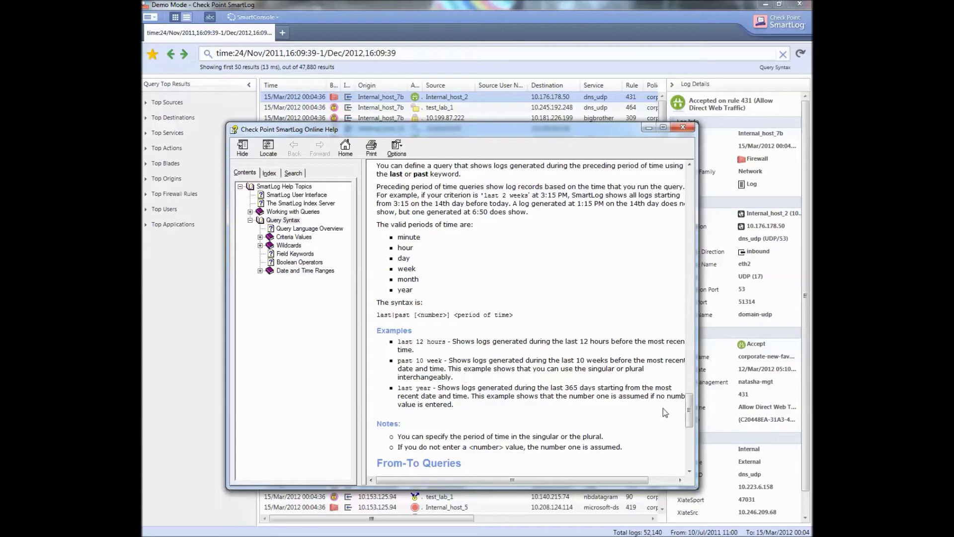
left_click_drag(689, 410, 689, 186)
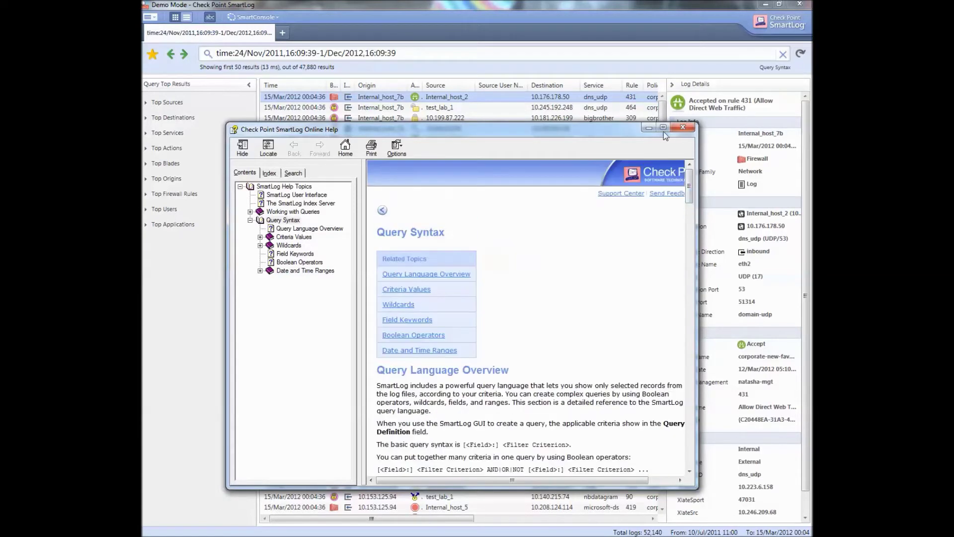
left_click(649, 128)
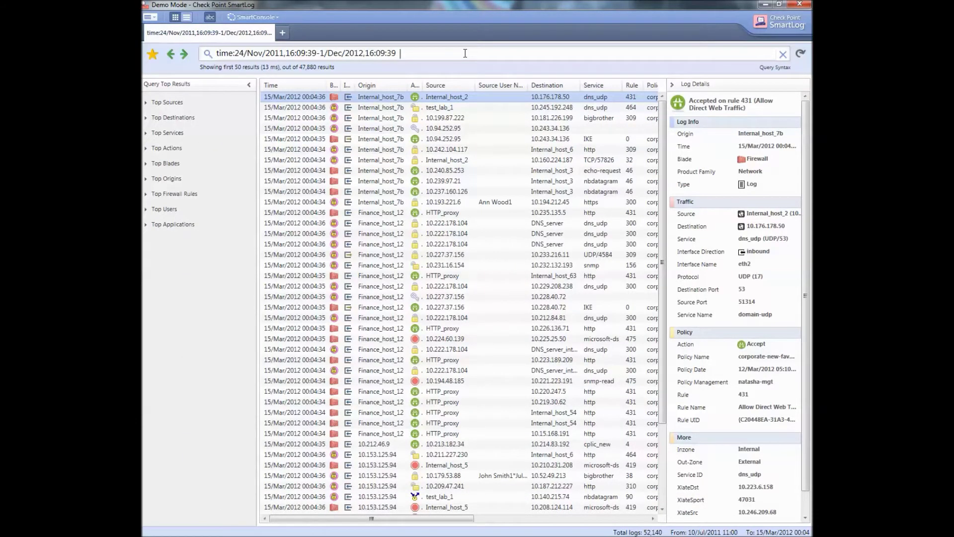
Step: Append 'and type: control' to the time-range query and run it
type("and")
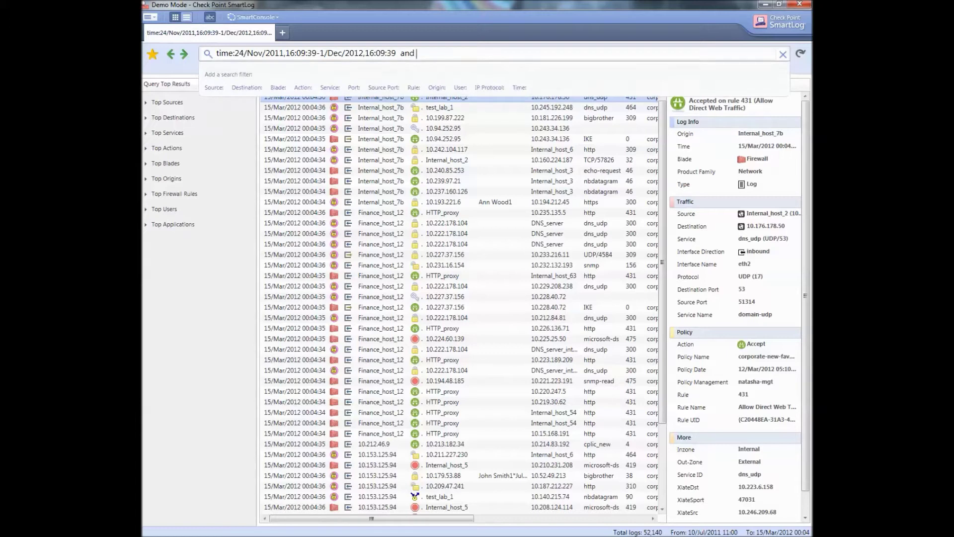
type(" type: control")
key("Return")
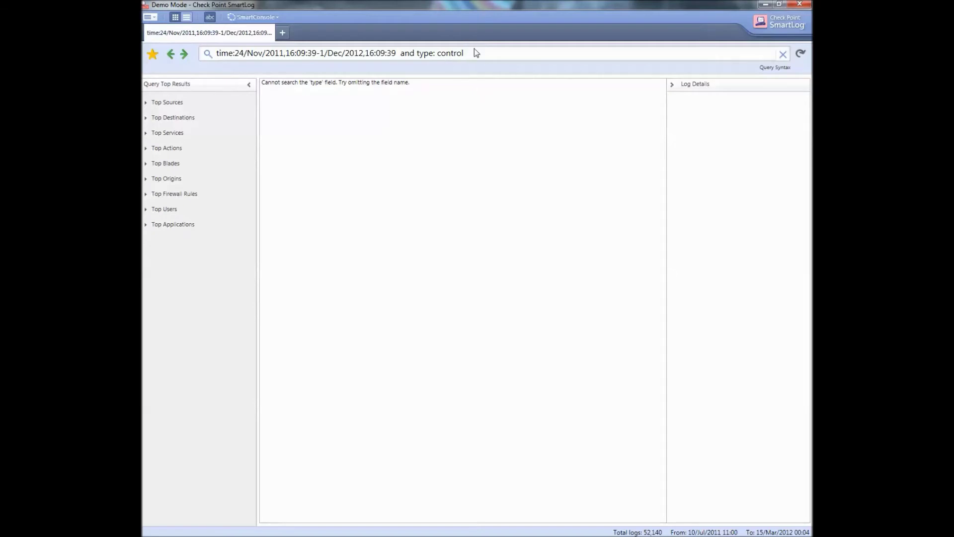
Step: Delete the rejected 'type: control' condition and rerun the time-range query
mouse_move(455, 52)
left_click_drag(400, 53, 463, 51)
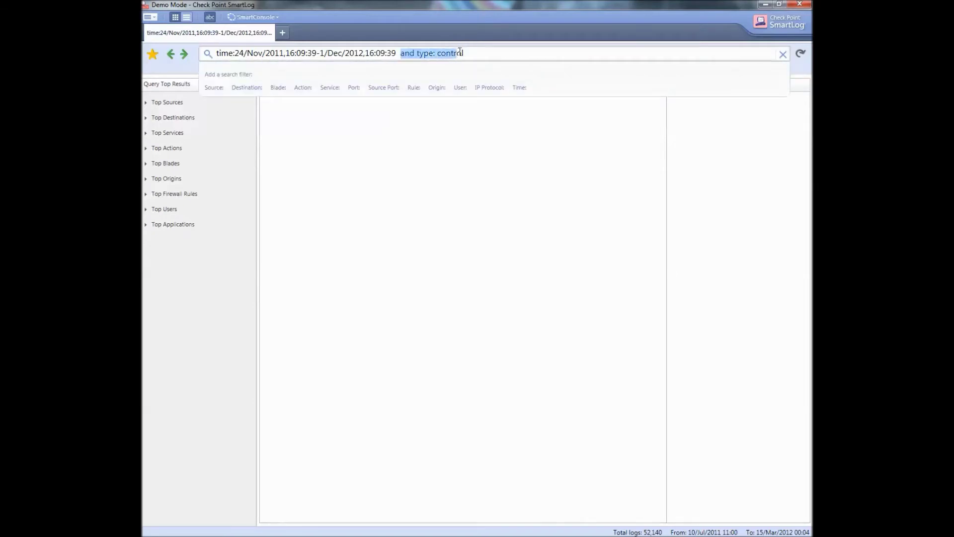
key("BackSpace")
key("BackSpace")
key("BackSpace")
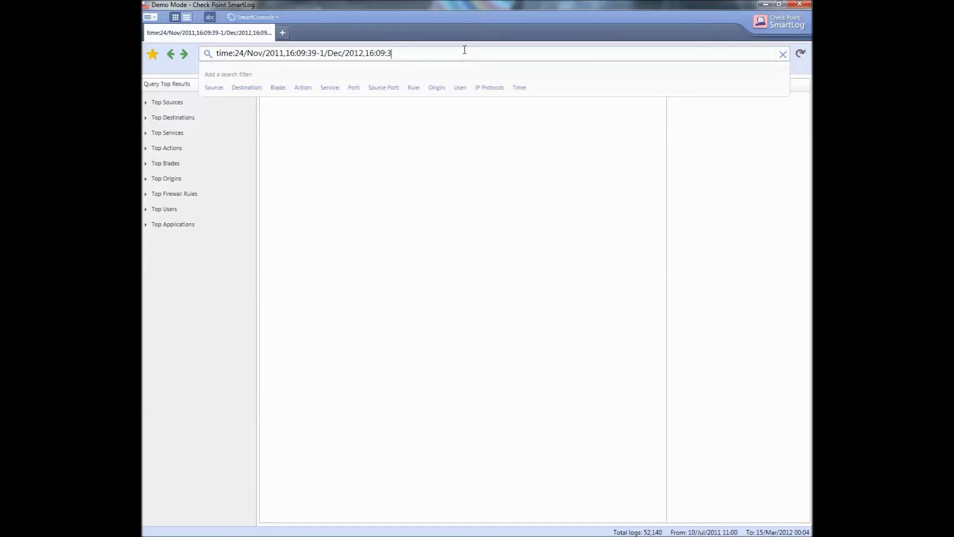
type("0")
key("Return")
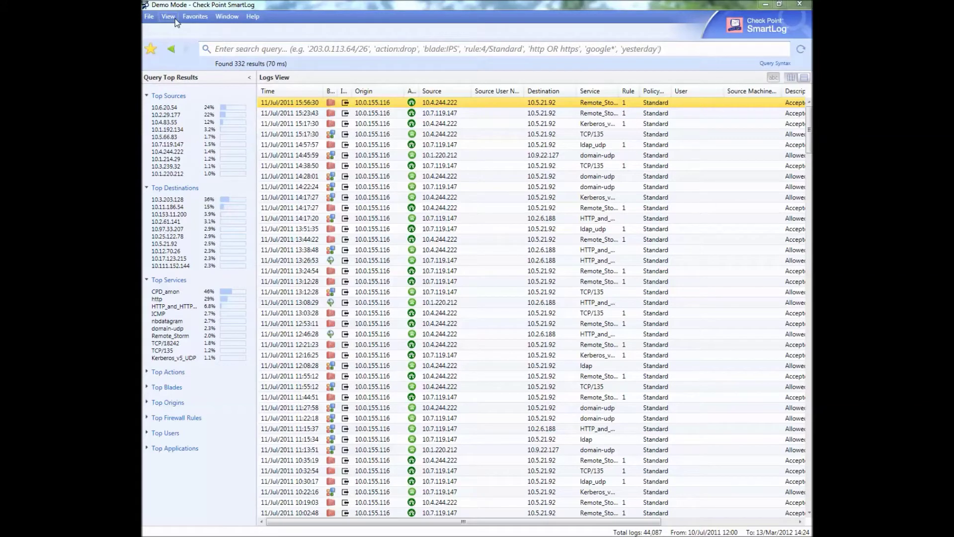
Step: Close the view settings unchanged and rerun an empty search to refresh all 332 results
left_click(175, 19)
mouse_move(183, 68)
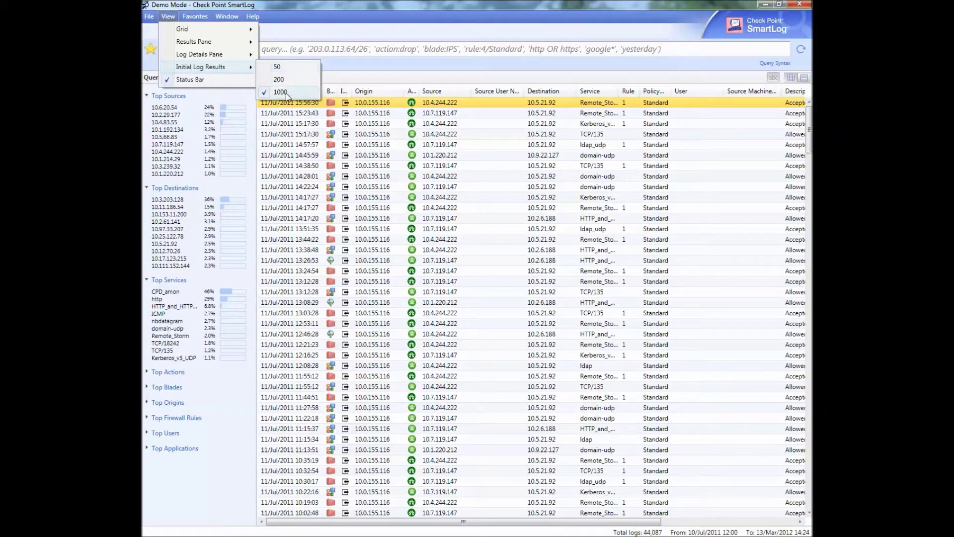
left_click(296, 5)
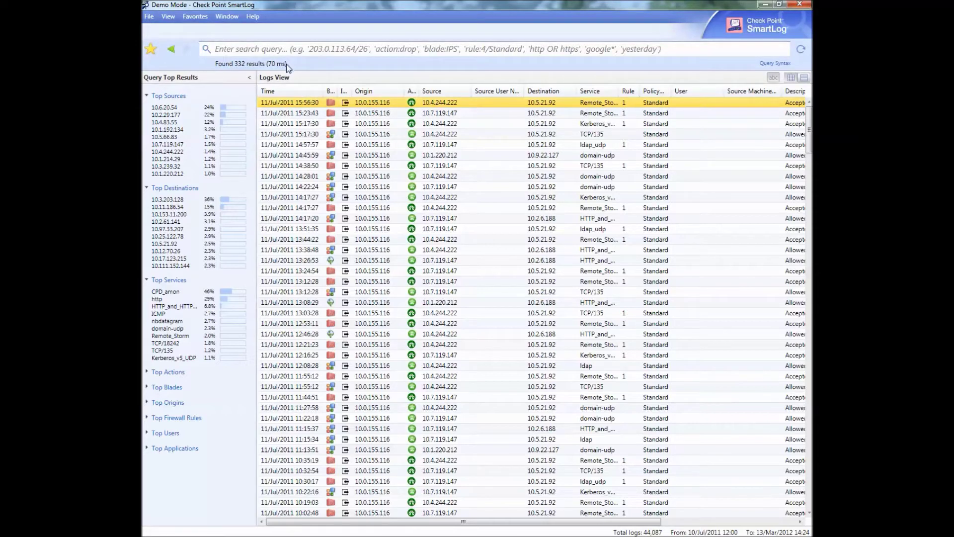
mouse_move(185, 102)
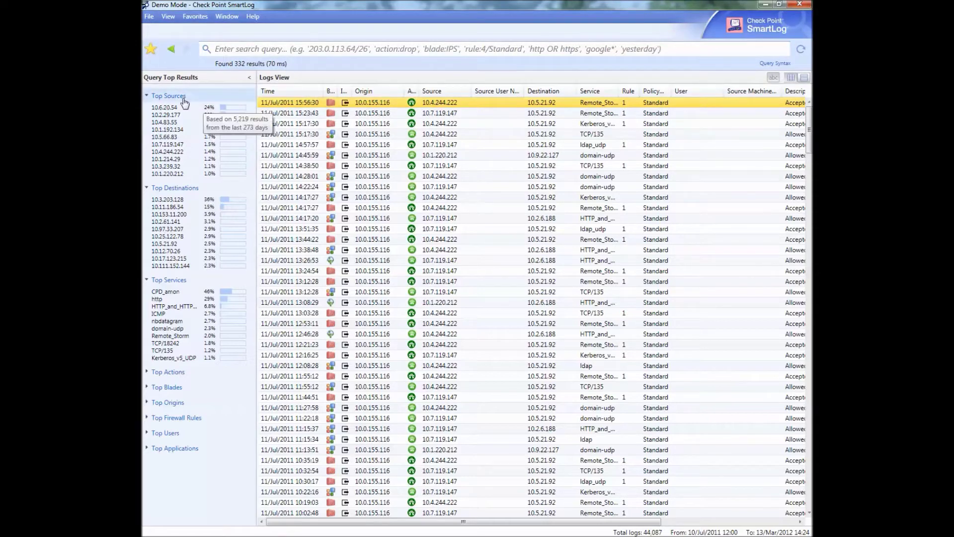
left_click(294, 51)
key("Return")
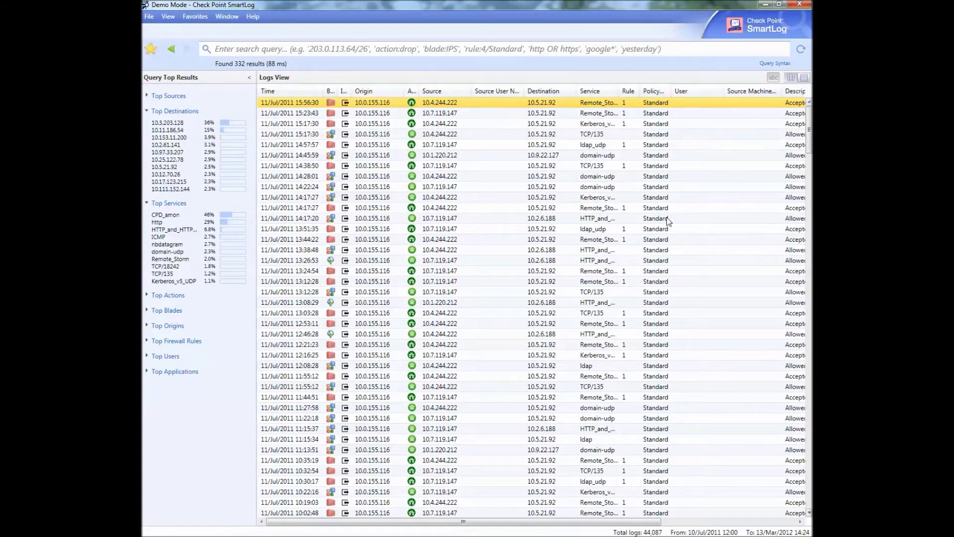
Step: Scroll the log list down to the 10/Jul/2011 entries
left_click_drag(809, 142, 810, 484)
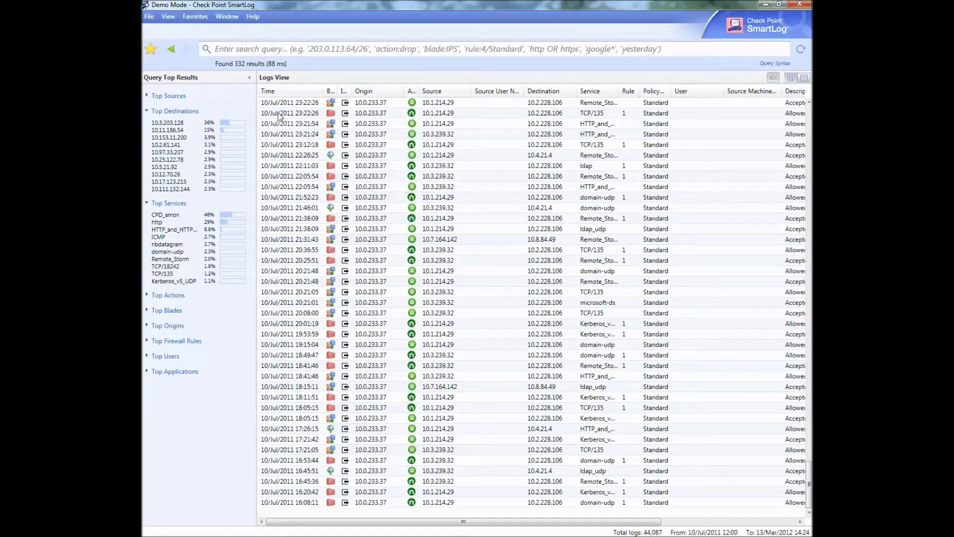
mouse_move(194, 115)
mouse_move(169, 298)
Step: Check the top log's details, then swap the Rule column for Application via Columns Chooser
double_click(314, 103)
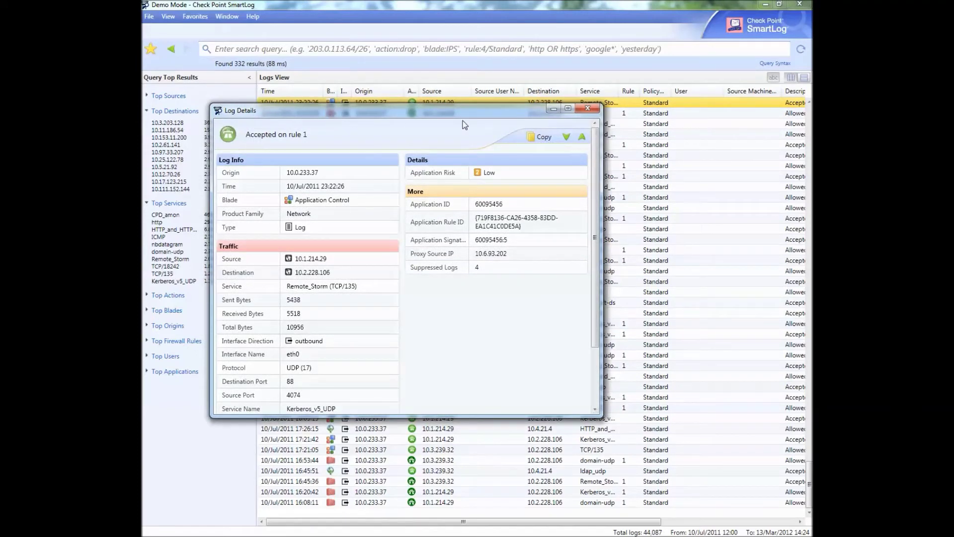
left_click(588, 108)
right_click(446, 92)
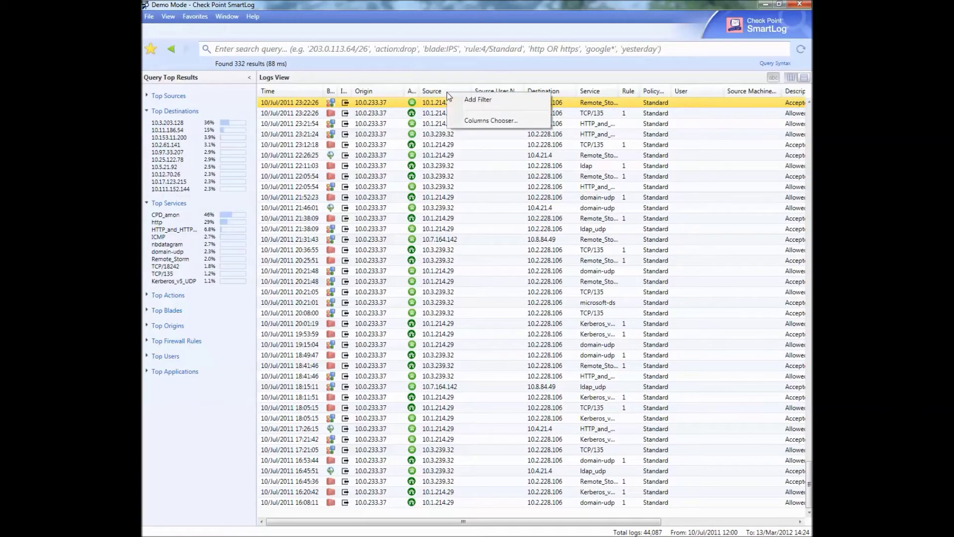
left_click(481, 121)
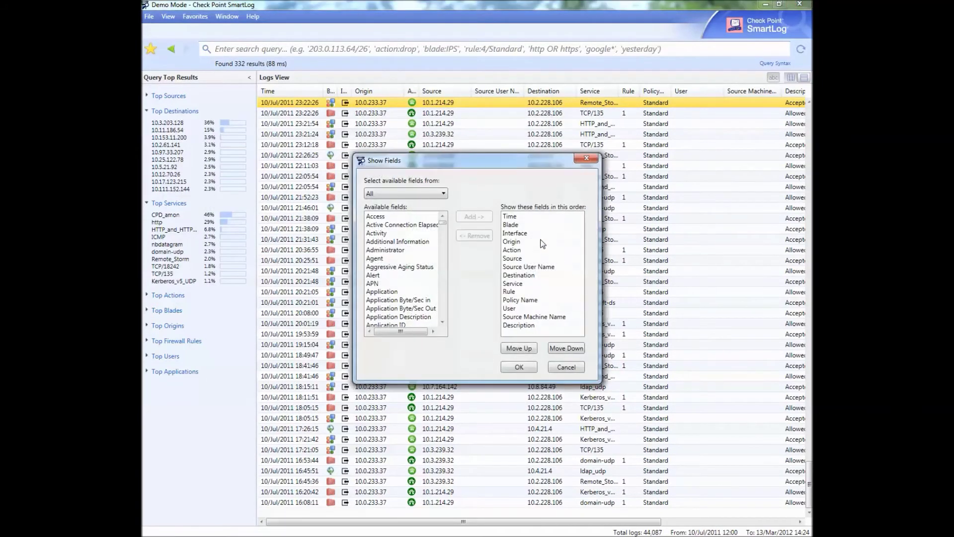
double_click(521, 293)
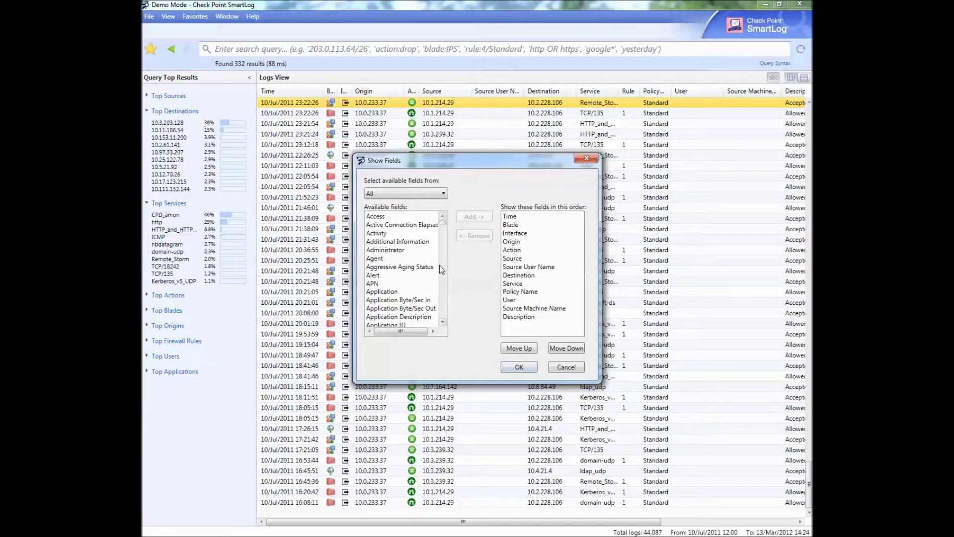
double_click(392, 292)
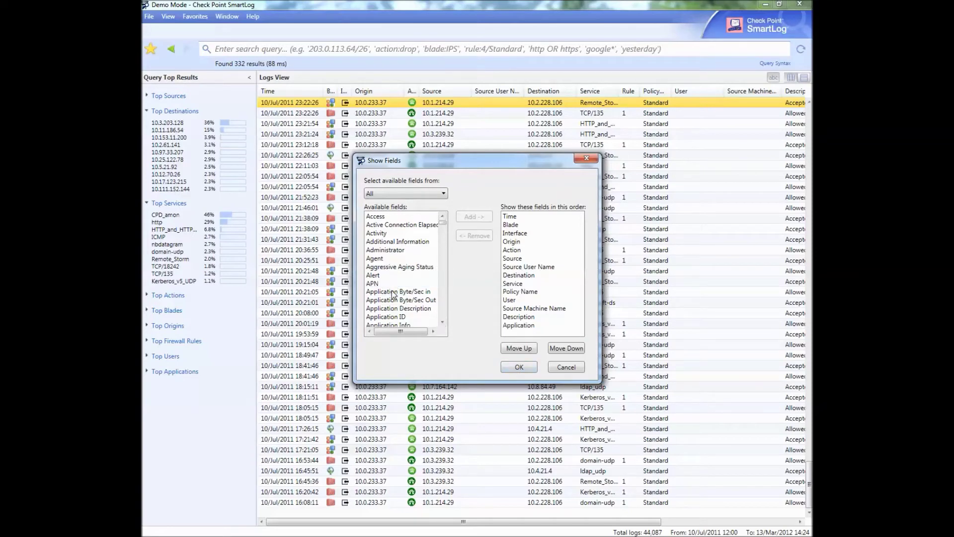
left_click(525, 368)
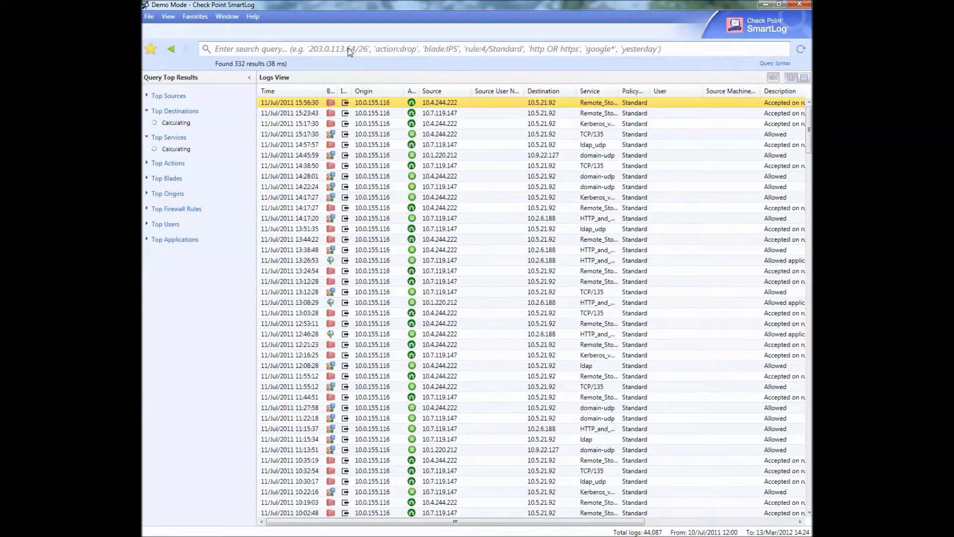
left_click(168, 17)
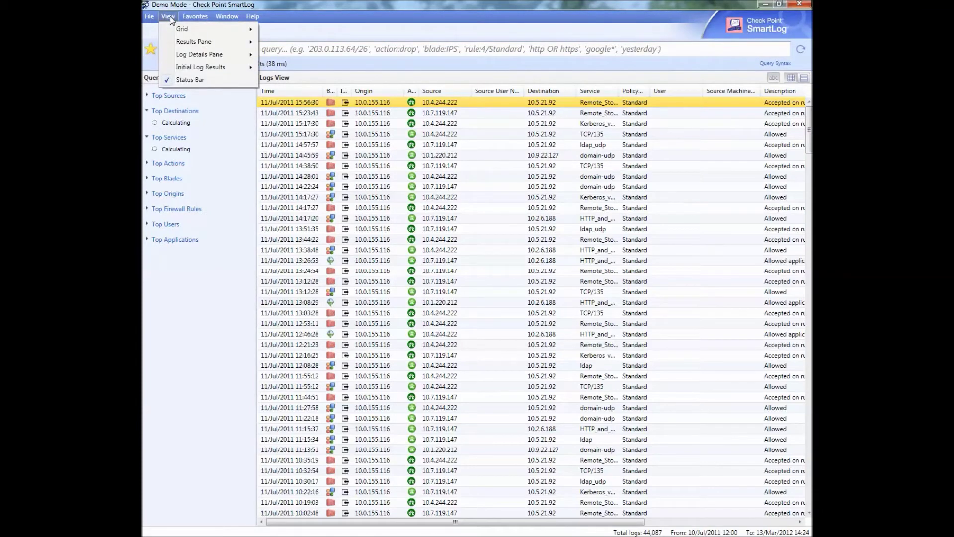
mouse_move(150, 16)
mouse_move(160, 41)
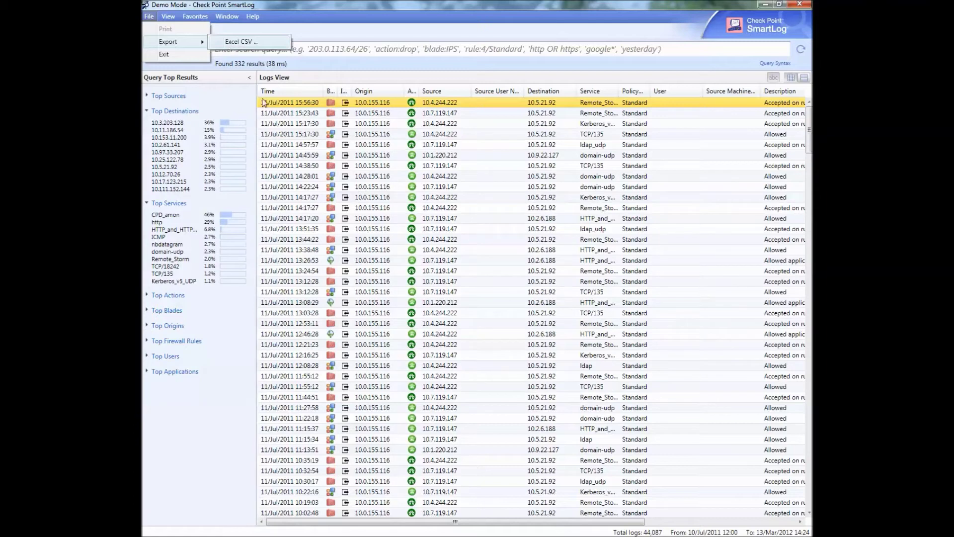
left_click(810, 135)
left_click_drag(810, 134, 809, 497)
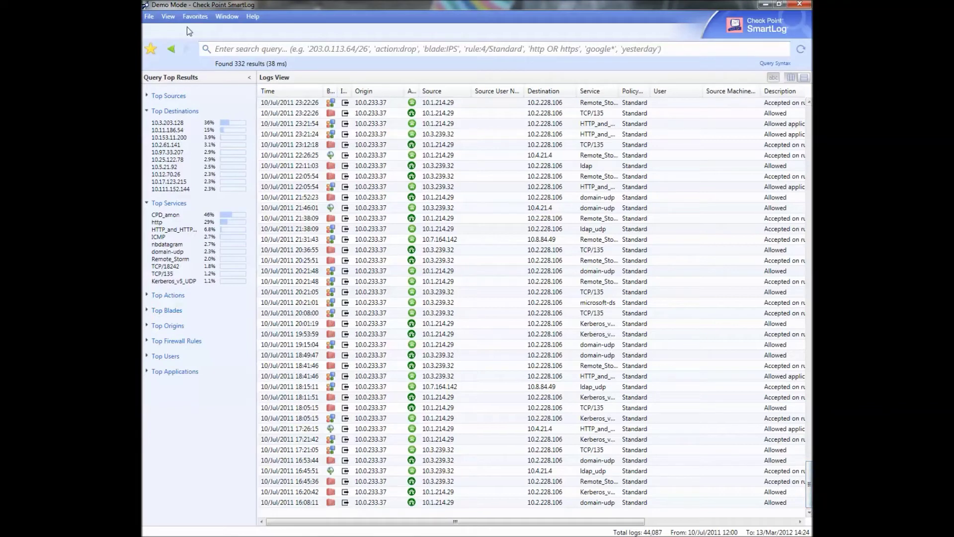
left_click(168, 17)
mouse_move(180, 72)
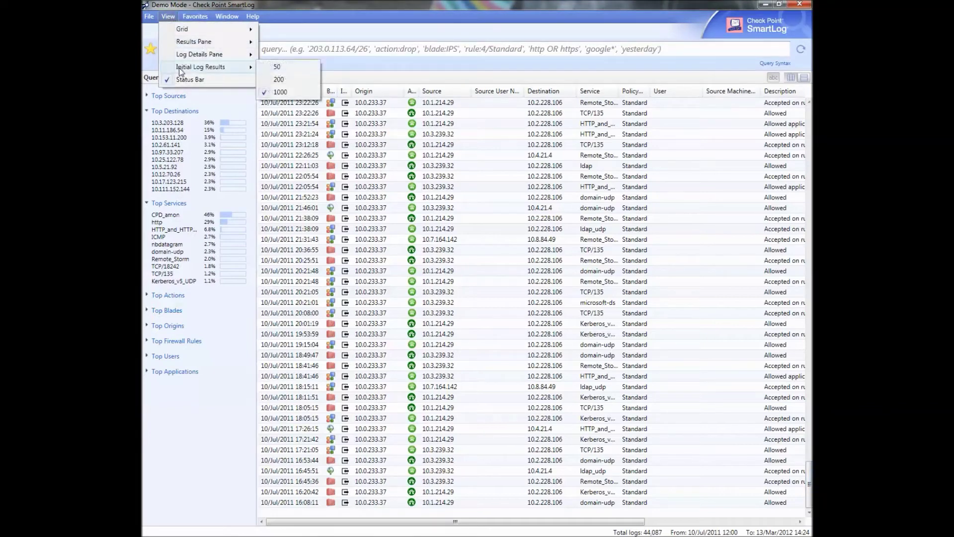
left_click(314, 9)
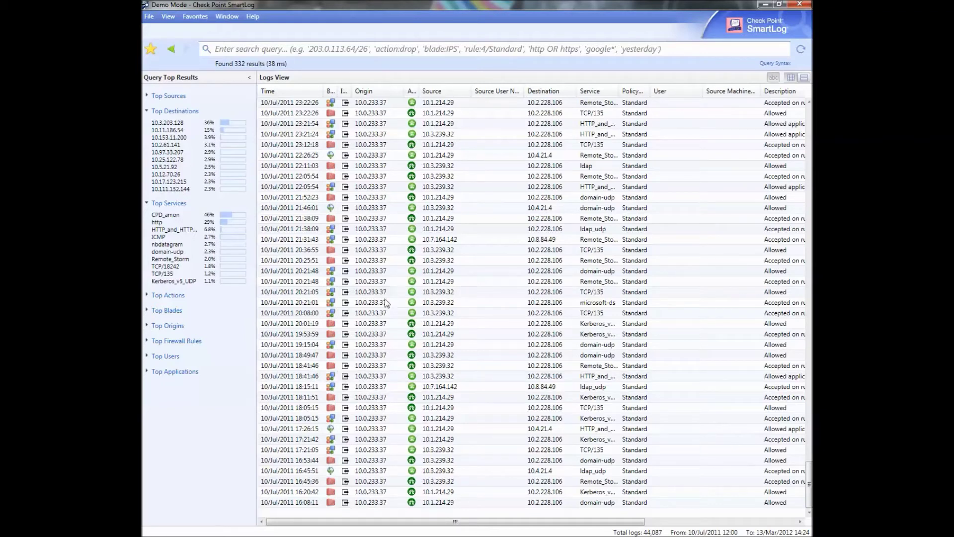
left_click(351, 49)
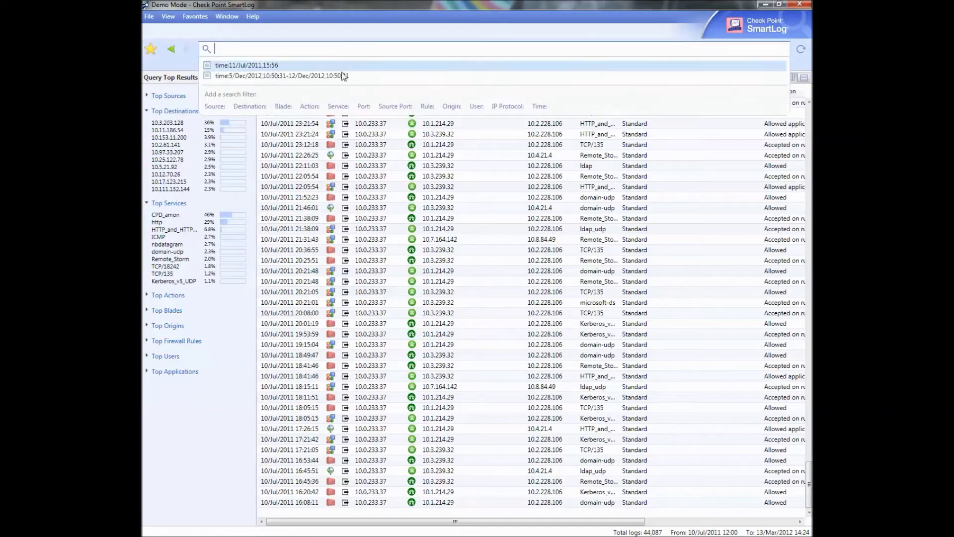
Step: Rerun a previous December 2012 time-range query from search history
left_click(338, 77)
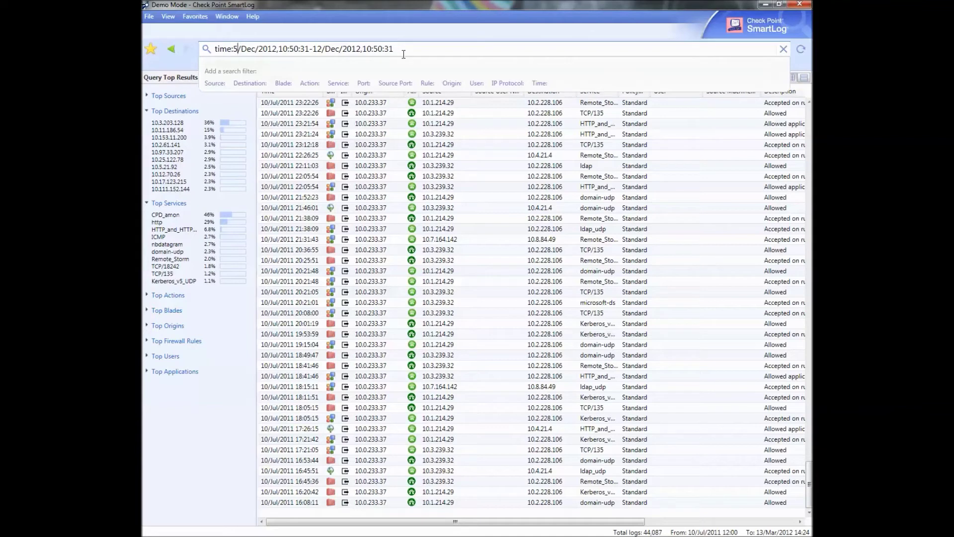
left_click_drag(399, 49, 231, 49)
key("Return")
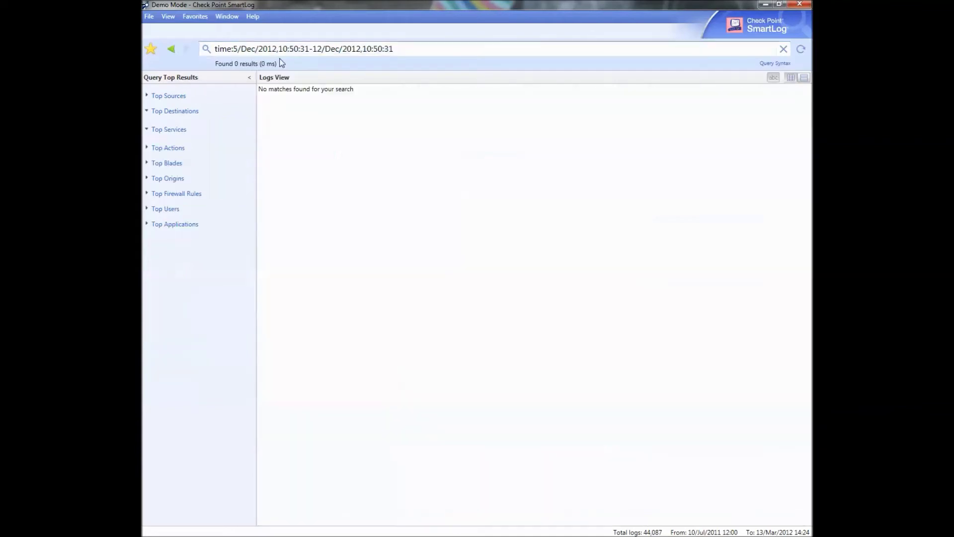
Step: Change the query to time:11/Jul/2011 and run it, listing 174 results
left_click(406, 48)
type("todau")
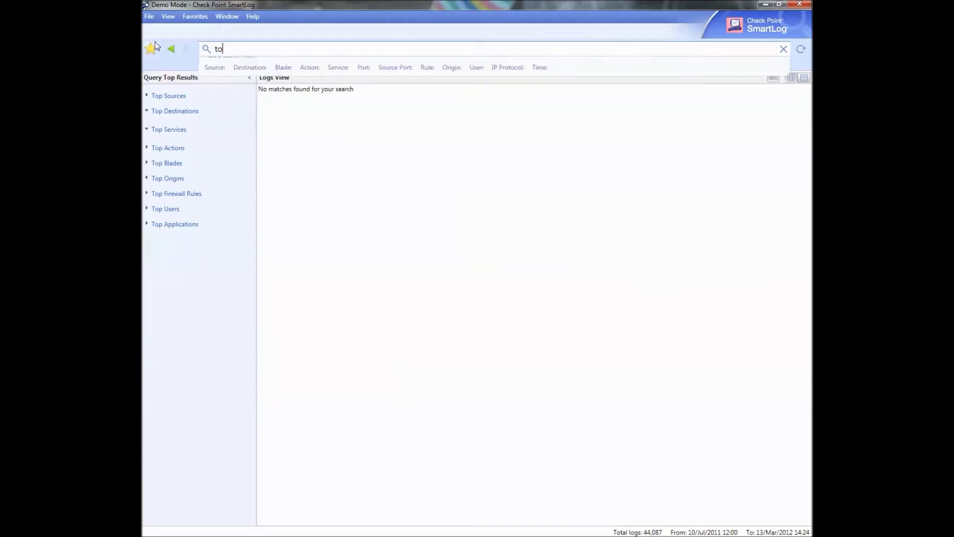
key("BackSpace")
key("BackSpace")
key("BackSpace")
key("BackSpace")
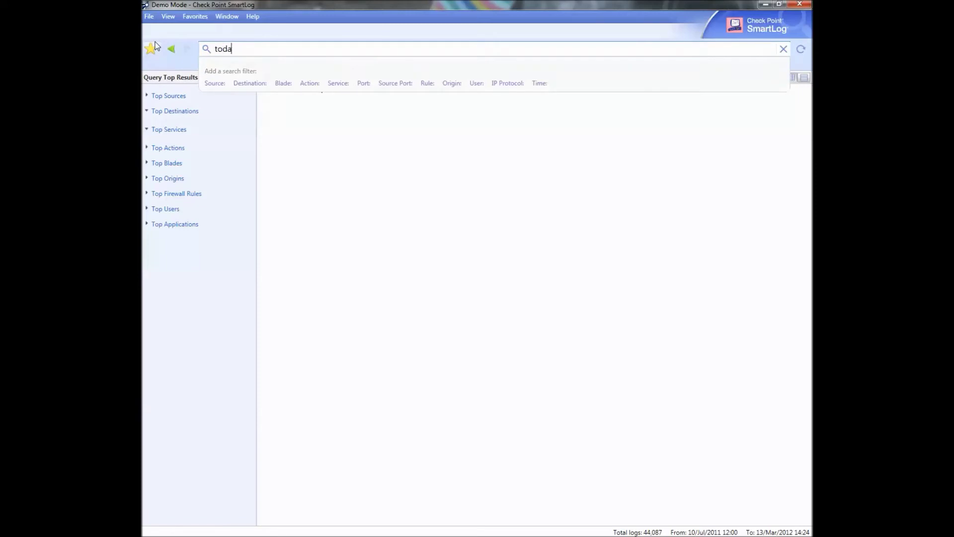
key("BackSpace")
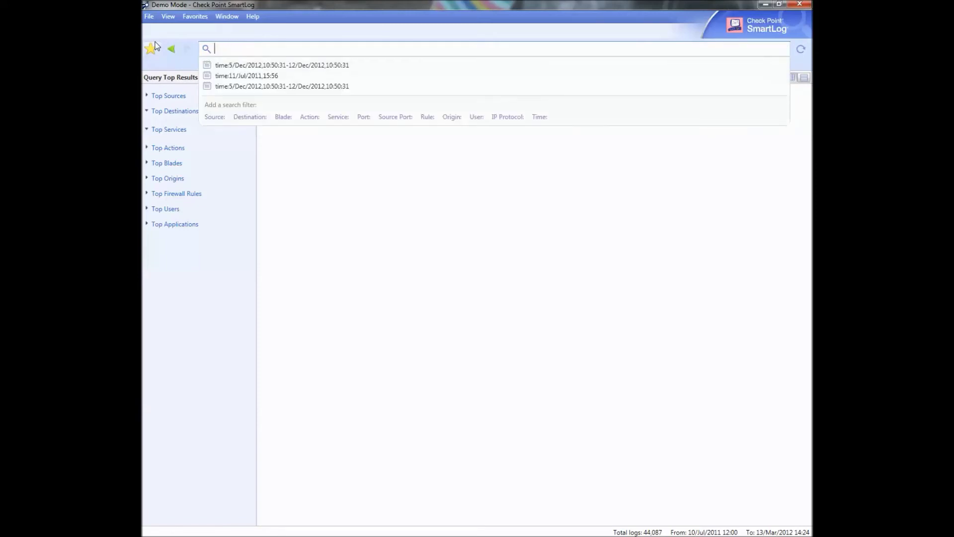
key("Down")
key("Down")
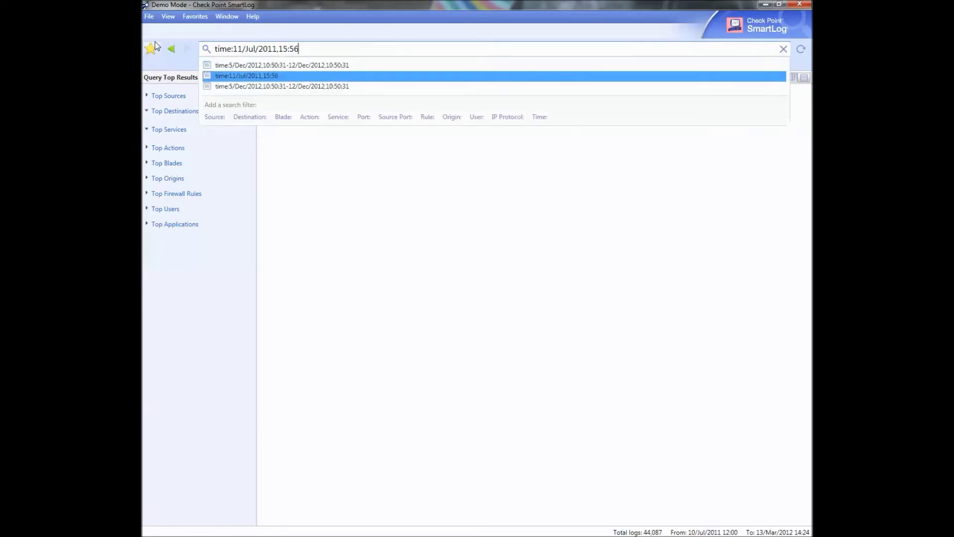
key("BackSpace")
key("BackSpace")
key("BackSpace")
key("BackSpace")
key("BackSpace")
key("BackSpace")
key("BackSpace")
key("BackSpace")
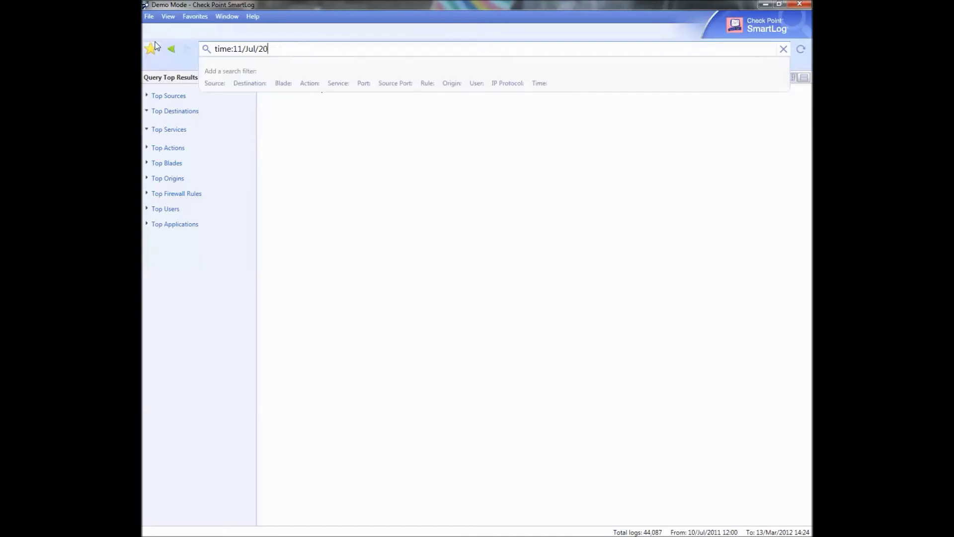
type("11")
key("Return")
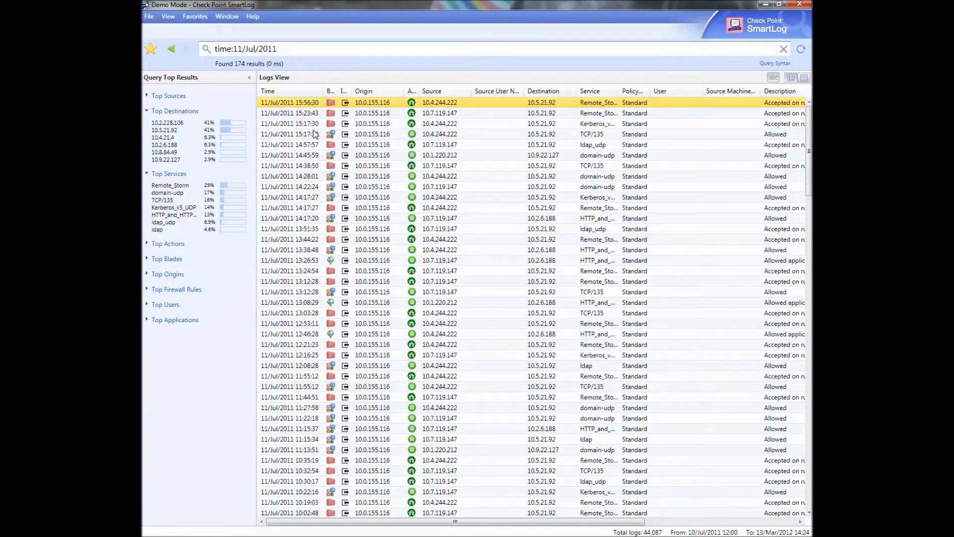
Step: Add 00:00:00 to the date and AND the first log's time into the query
left_click(300, 50)
type("00")
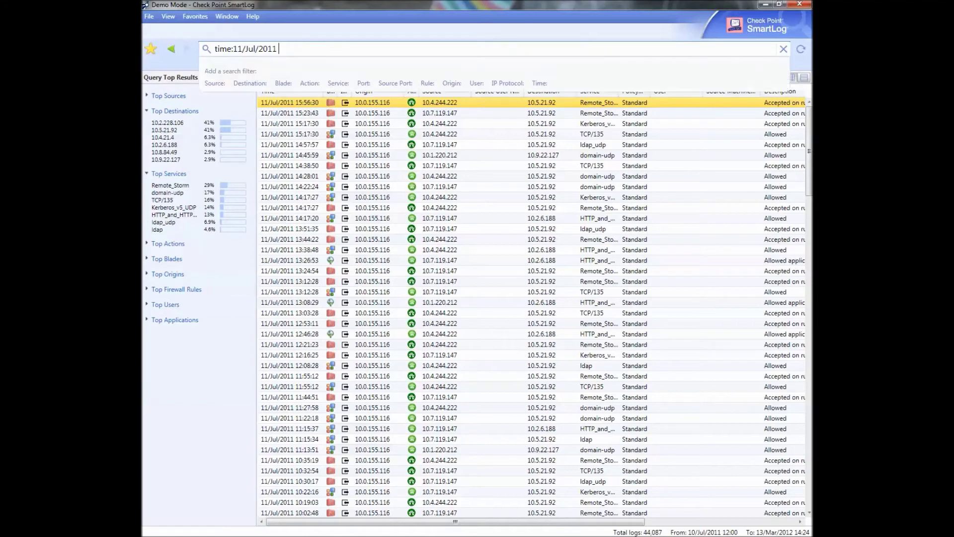
type(":00:00 -")
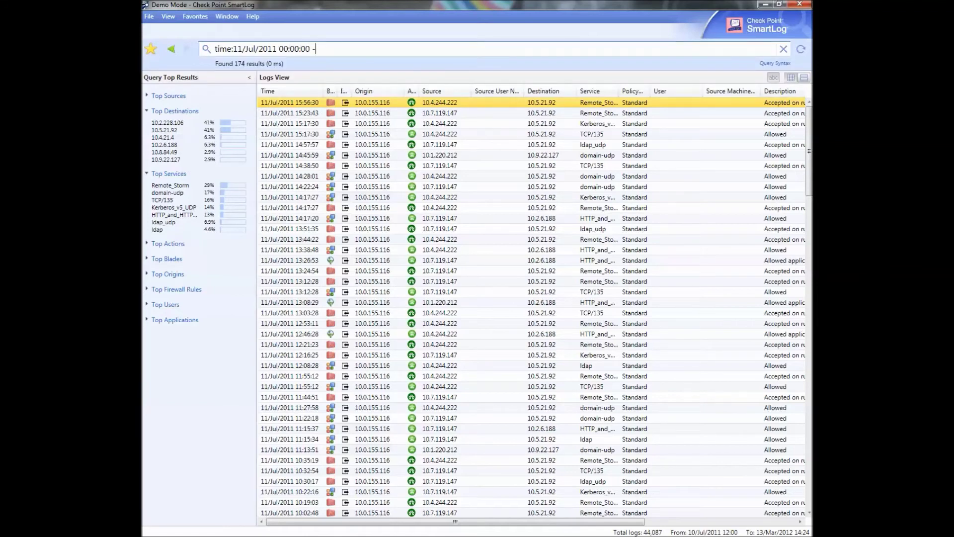
right_click(308, 103)
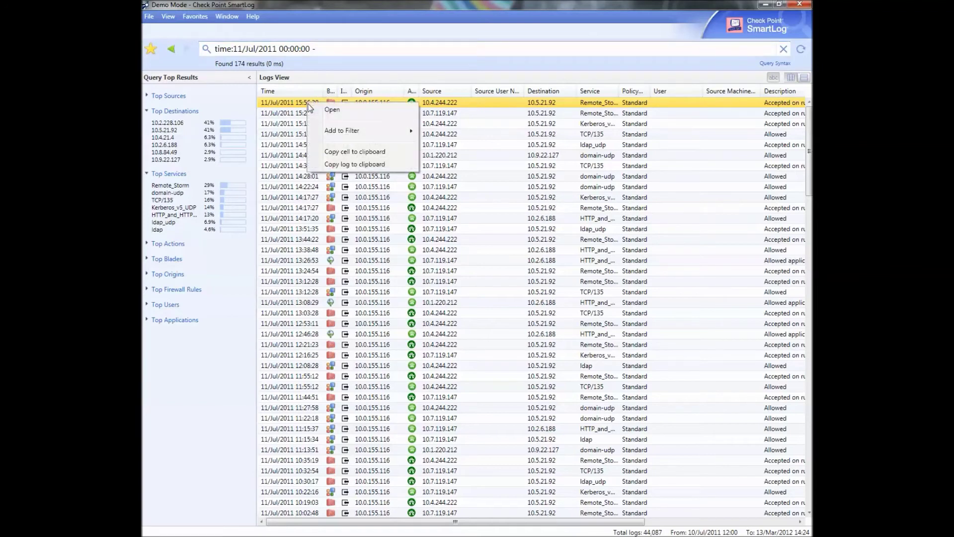
mouse_move(328, 136)
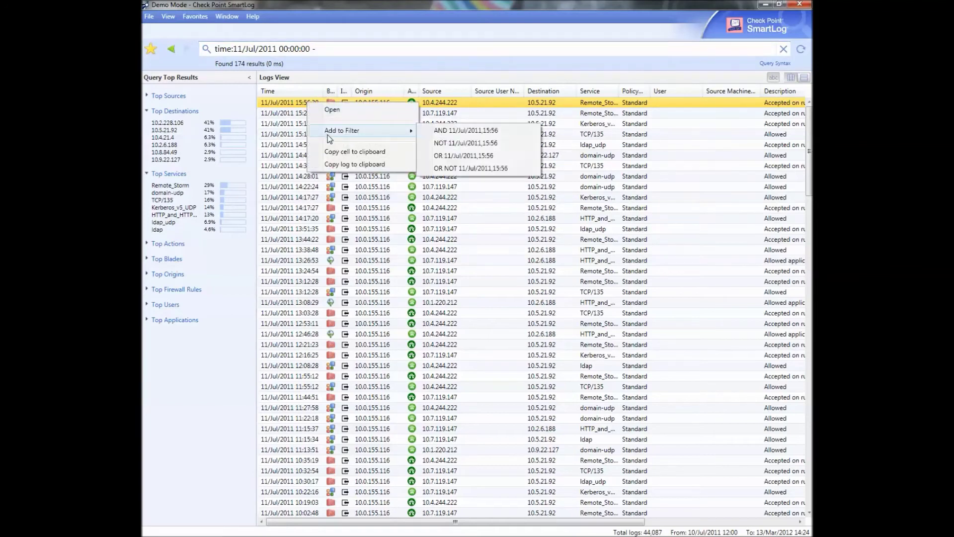
left_click(444, 131)
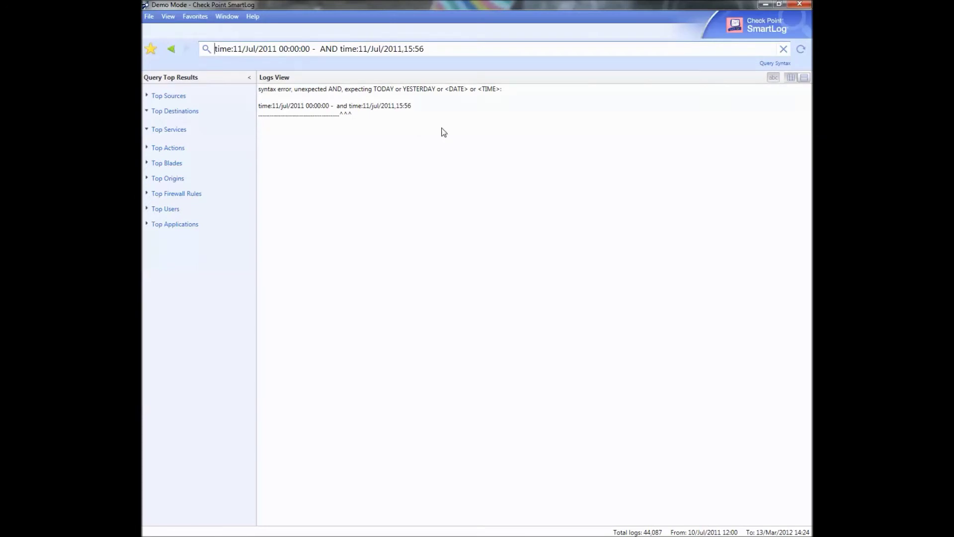
Step: Edit the query into time:11/Jul/2011 00:00:00-11/Jul/2011,15:56 and run it
left_click(321, 48)
key("BackSpace")
key("BackSpace")
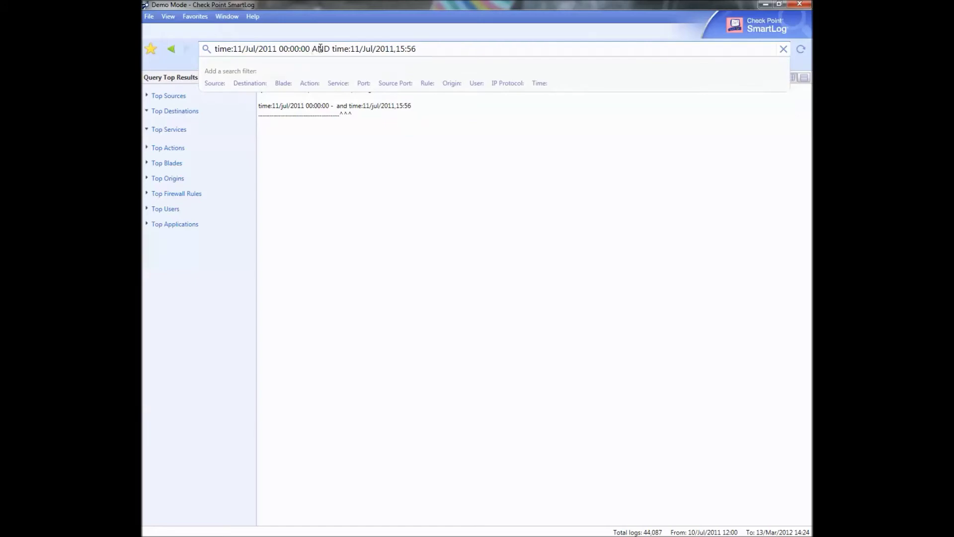
key("Return")
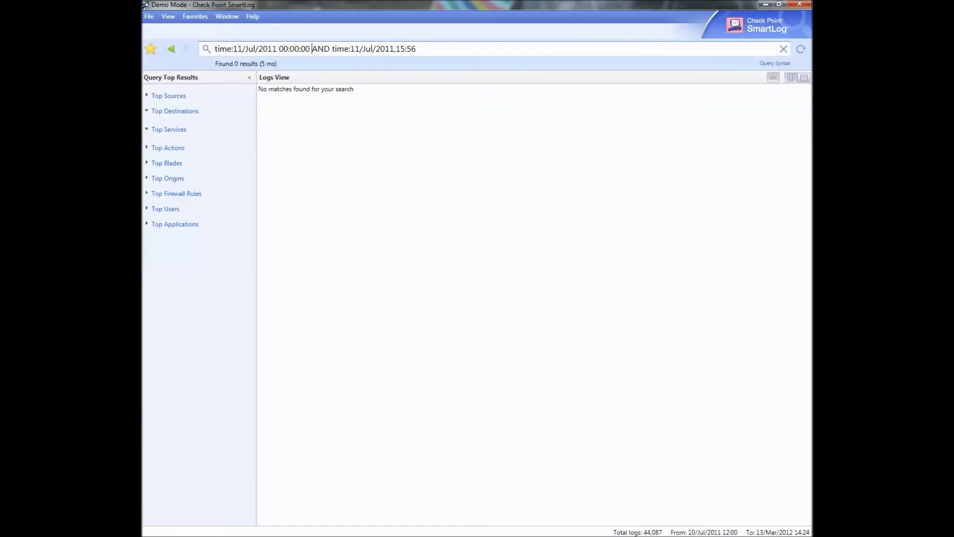
double_click(321, 50)
type("-")
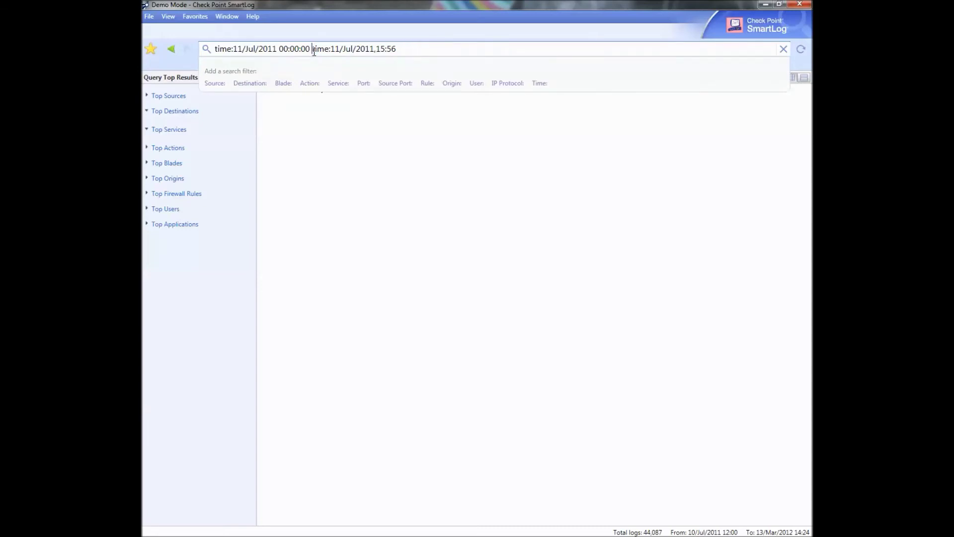
key("Return")
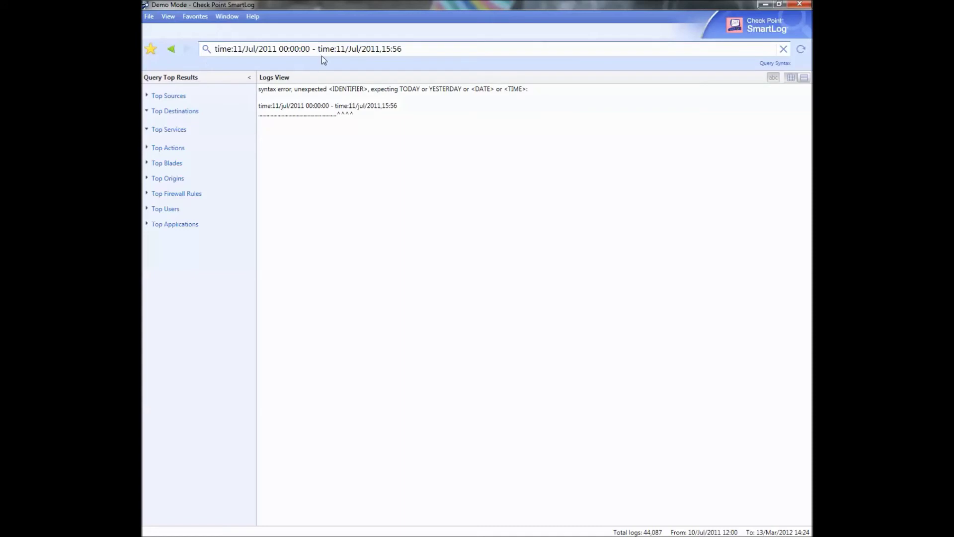
key("BackSpace")
key("BackSpace")
key("Return")
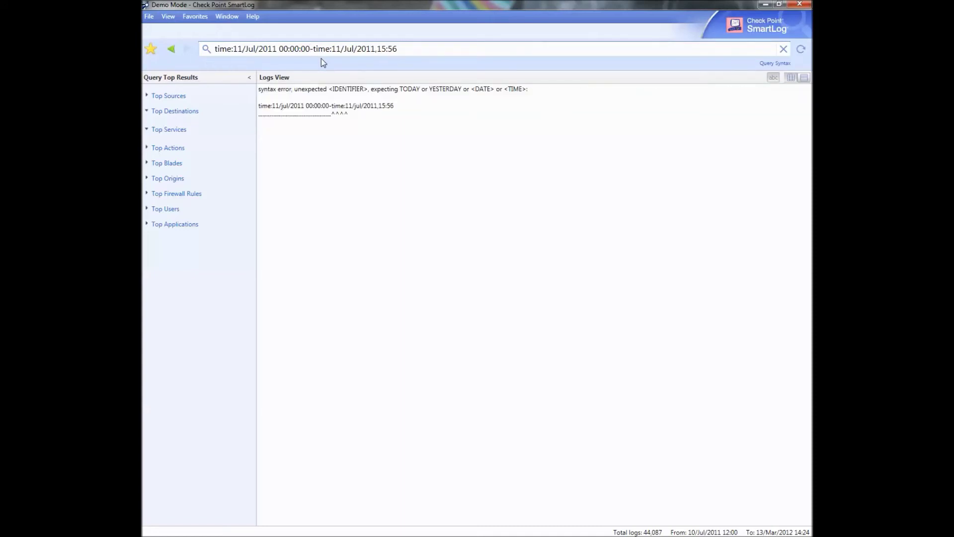
left_click_drag(332, 49, 314, 50)
key("BackSpace")
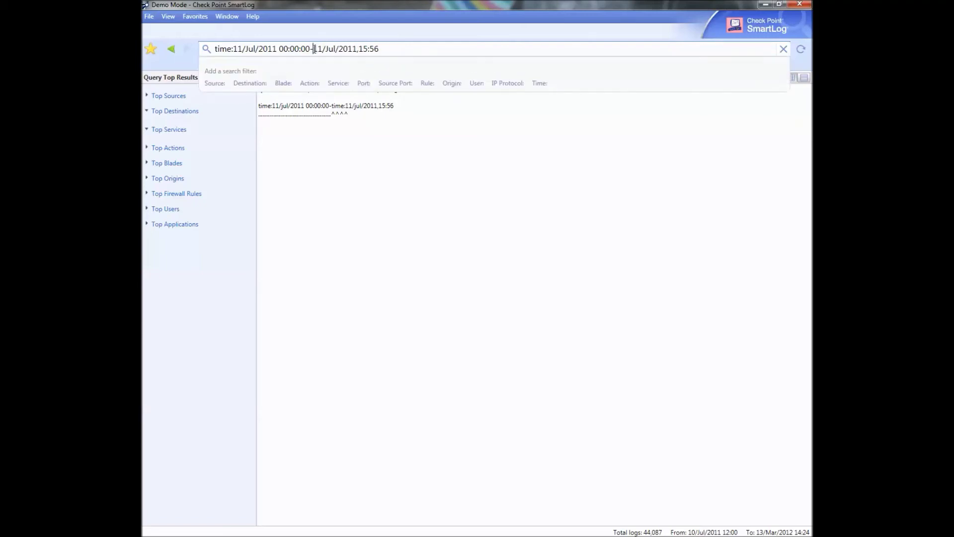
key("Return")
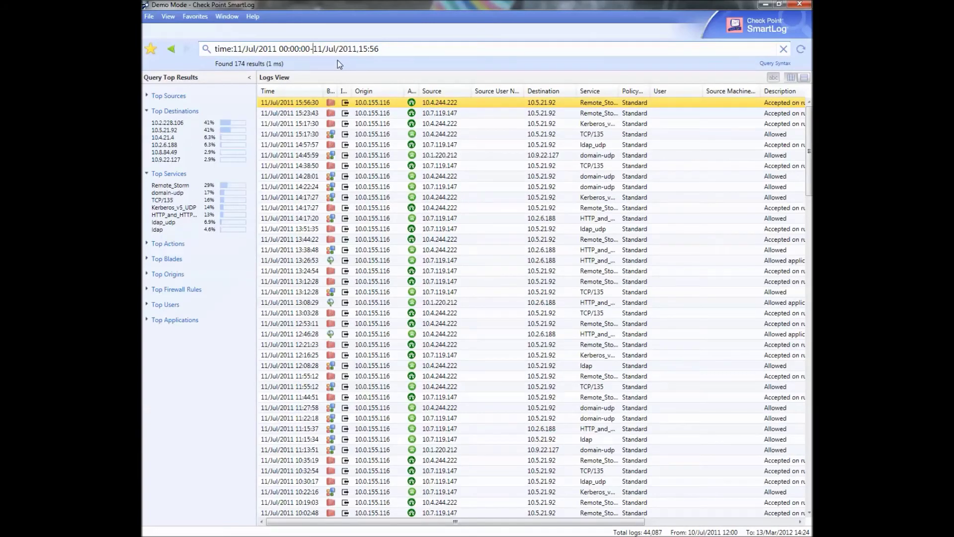
left_click(397, 46)
Step: Append 'and (ldap' to the July 11 time query
type("and ldap")
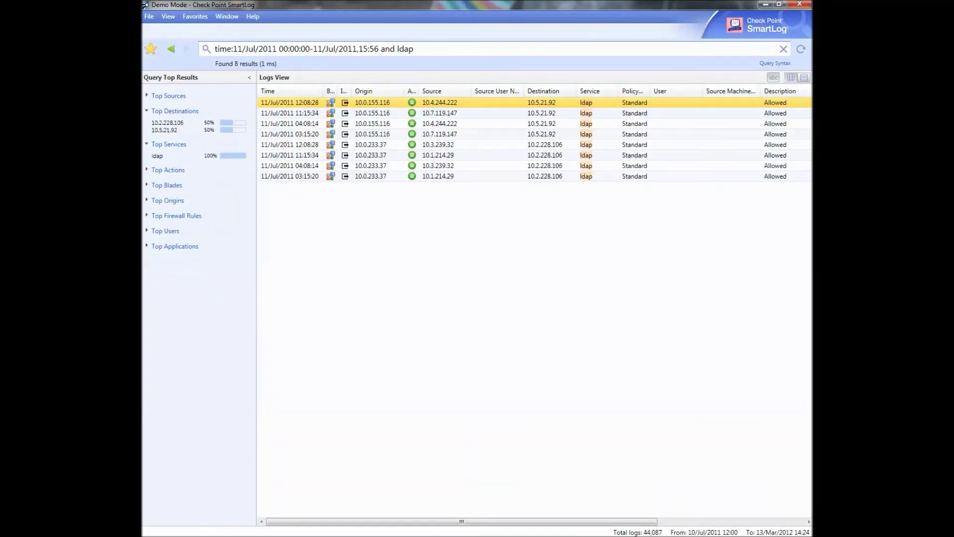
left_click(398, 48)
type("(")
key("End")
type("or 10.")
key("BackSpace")
key("BackSpace")
key("BackSpace")
key("BackSpace")
key("BackSpace")
Step: Add OR 10.2.228.106 from a log row, drop 'dst:', close the parenthesis and run
right_click(550, 156)
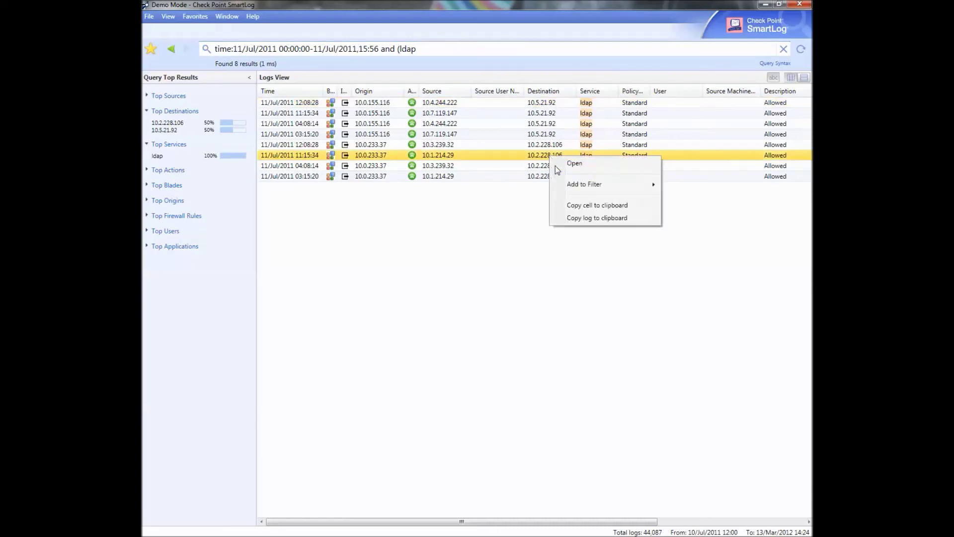
mouse_move(570, 192)
left_click(692, 208)
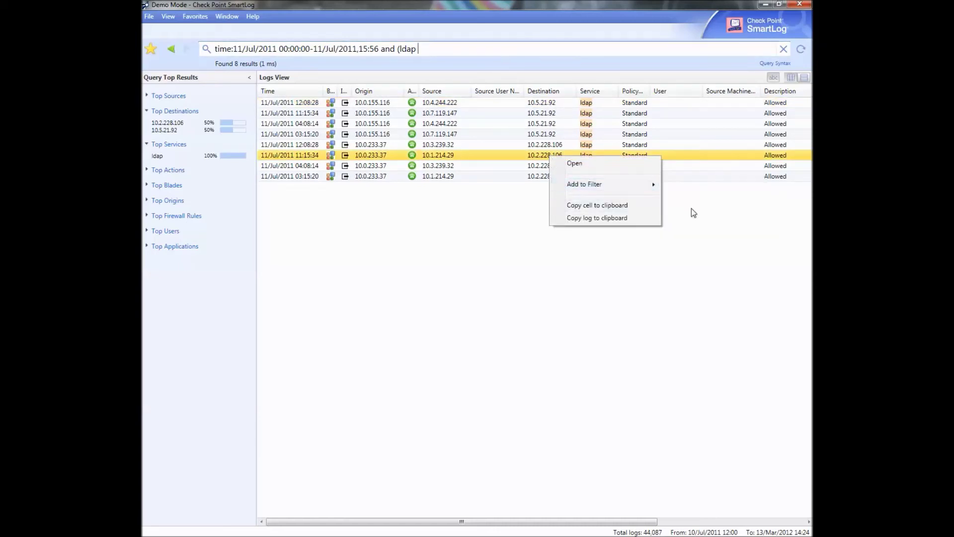
left_click(499, 49)
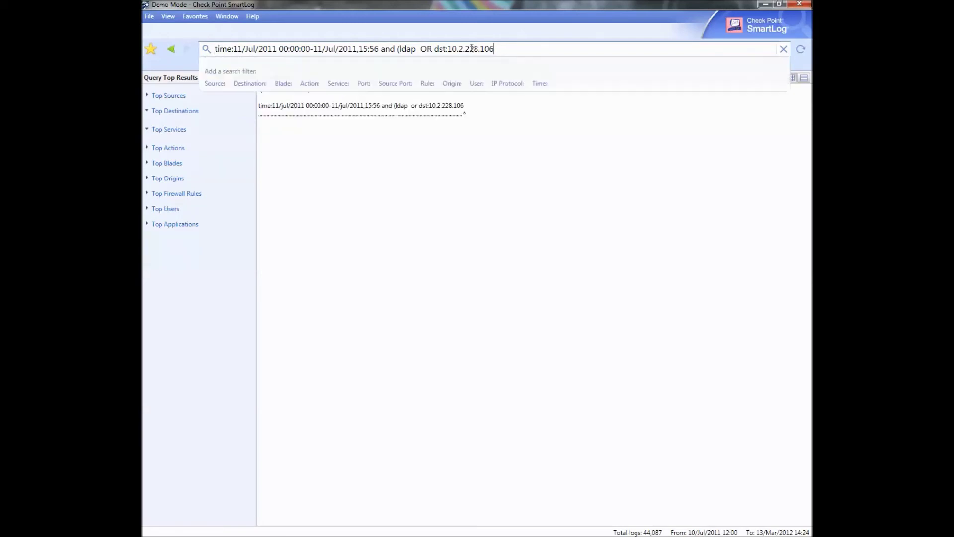
left_click_drag(450, 49, 434, 50)
key("Delete")
key("Delete")
type("1")
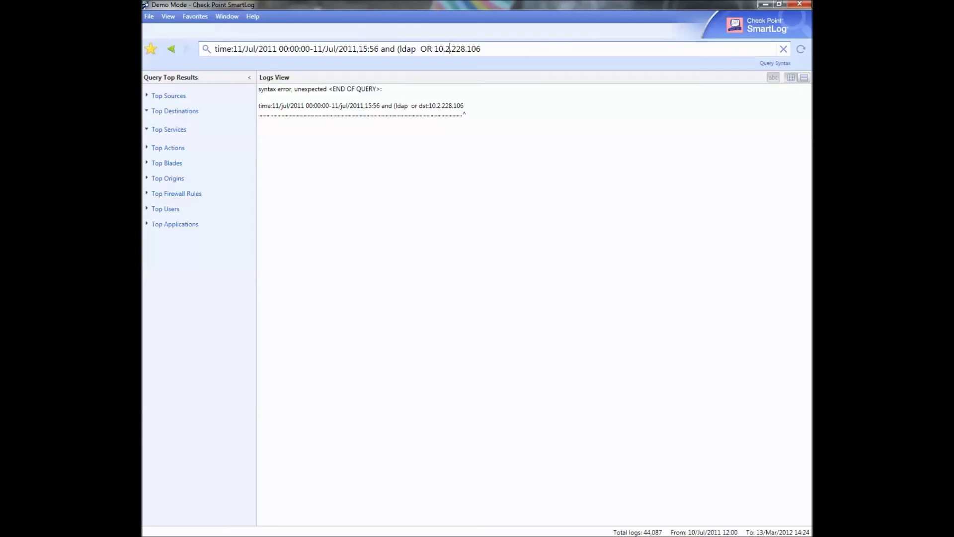
left_click(481, 49)
type(")")
key("Return")
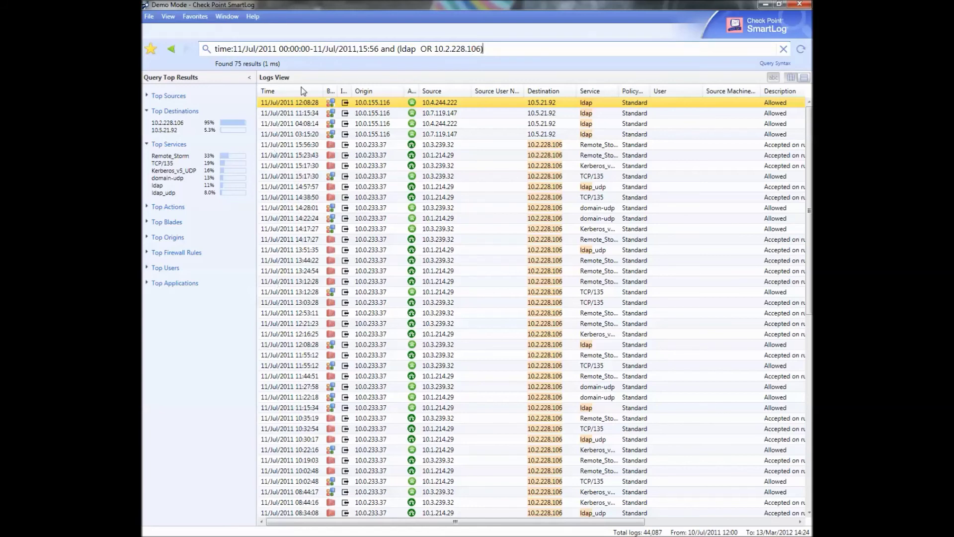
Step: Save the current query as a favorite named 'ldap'
left_click(195, 16)
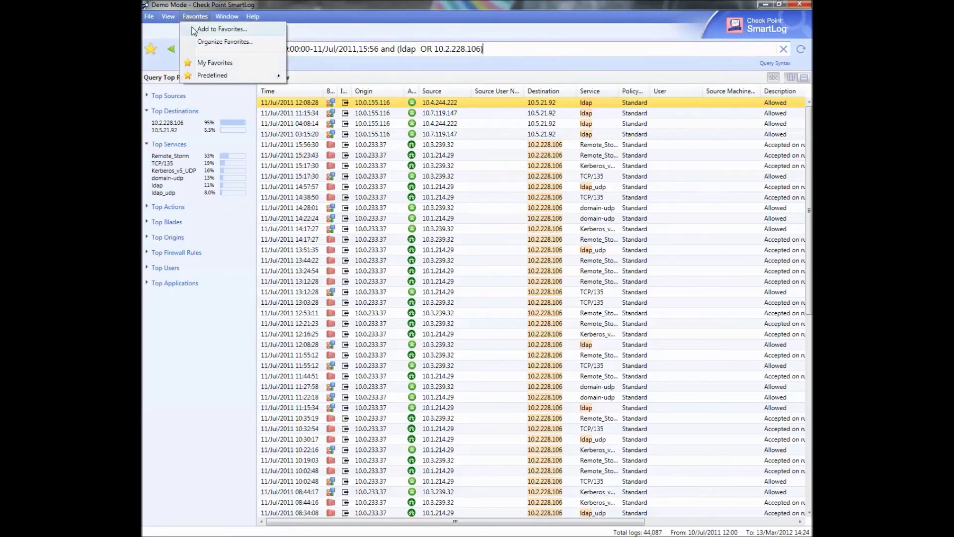
left_click(192, 28)
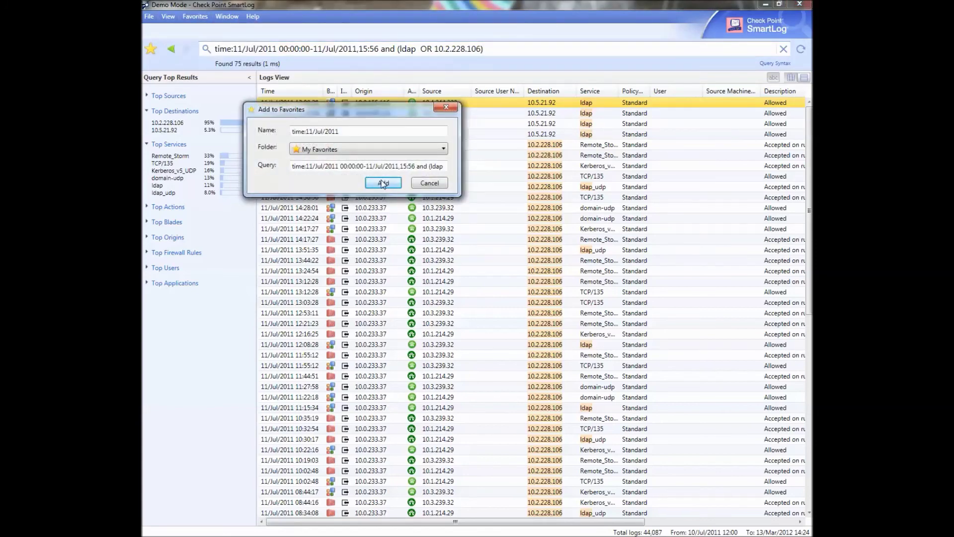
left_click_drag(353, 131, 248, 131)
type("ldap")
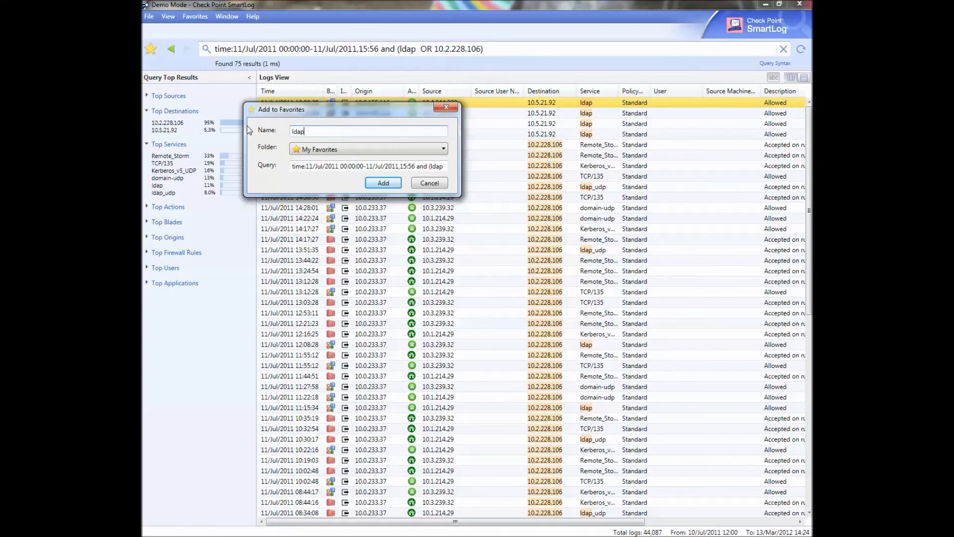
key("Return")
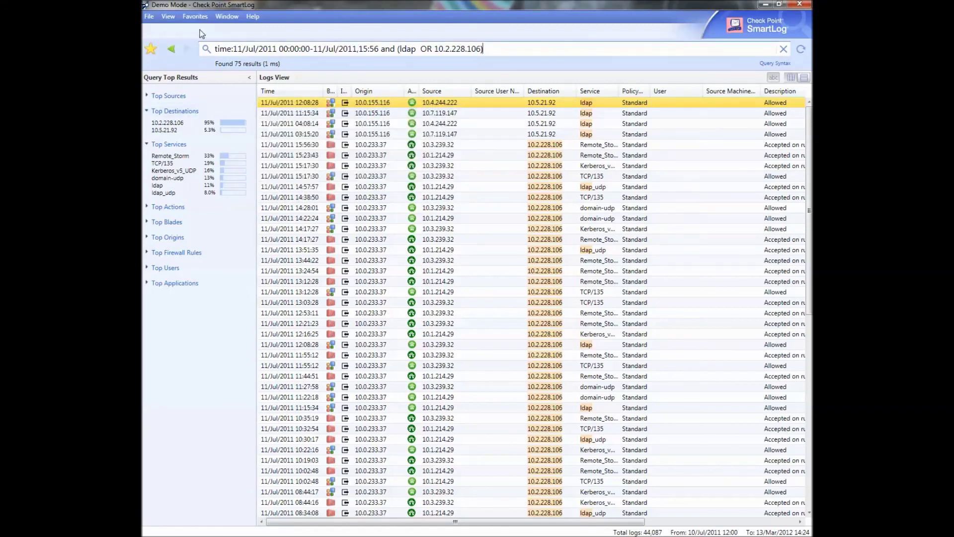
Step: Run the ldap query again from Favorites > My Favorites
left_click(195, 17)
mouse_move(205, 63)
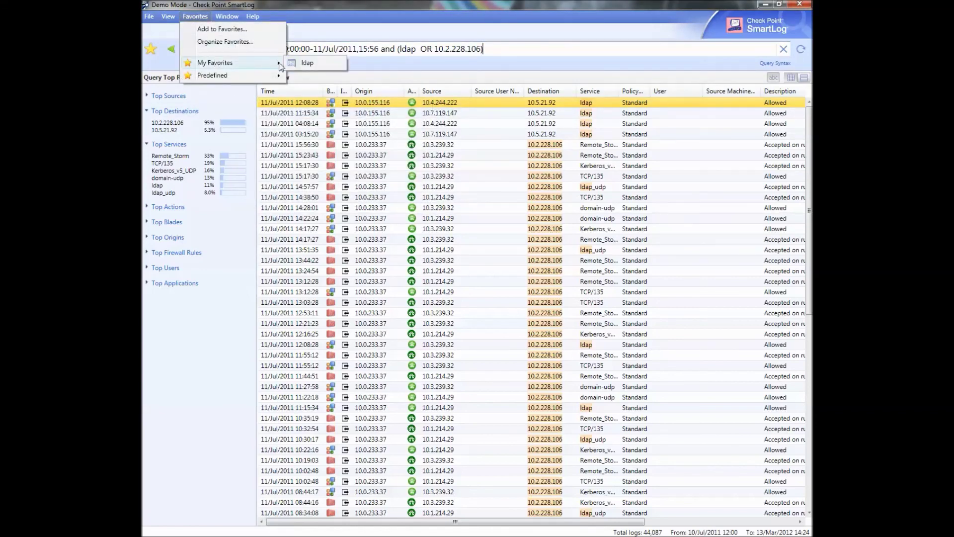
left_click(308, 63)
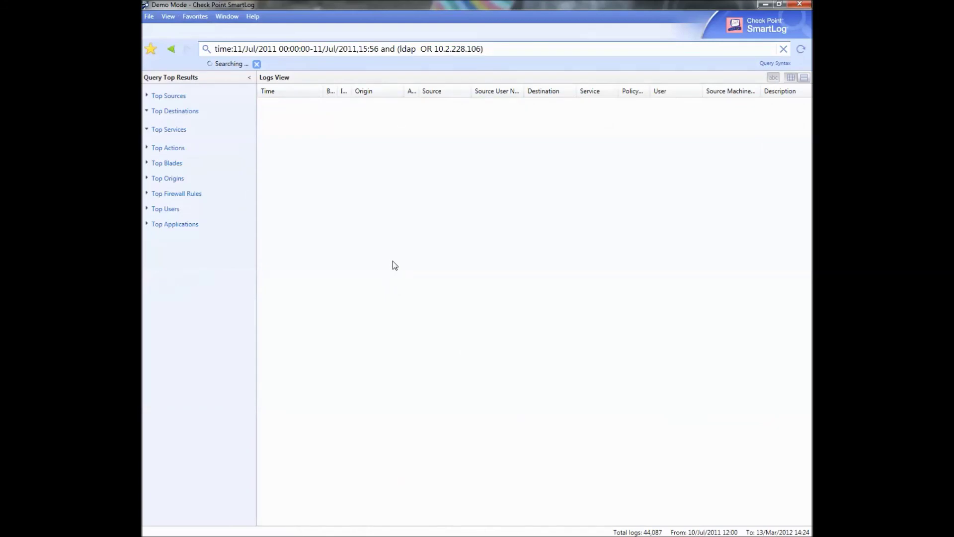